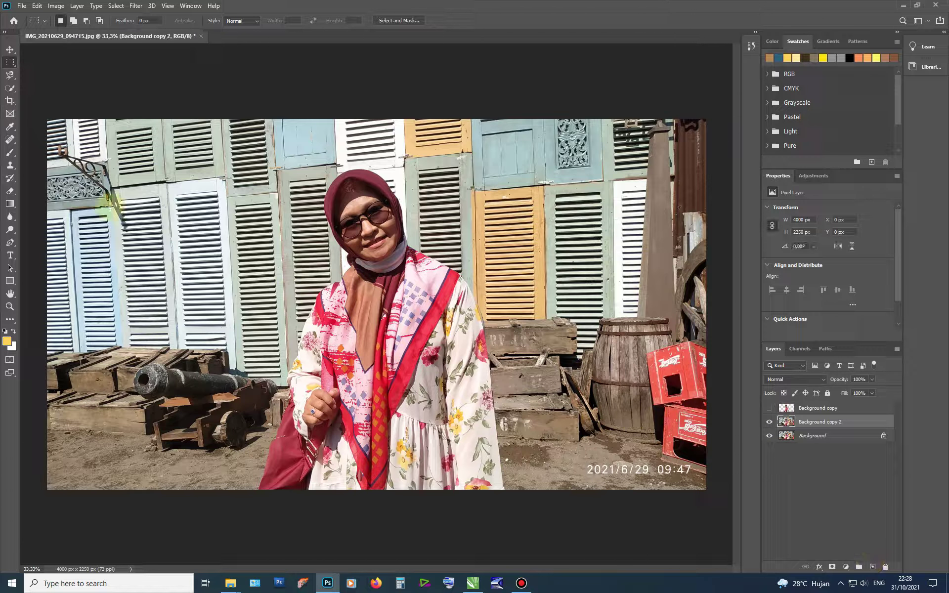
Outline the woman and her bag with a freehand Lasso selection down to the photo's lower edge
right_click(10, 75)
click(35, 75)
mouse_move(280, 404)
mouse_down()
mouse_move(335, 251)
mouse_move(313, 213)
mouse_up()
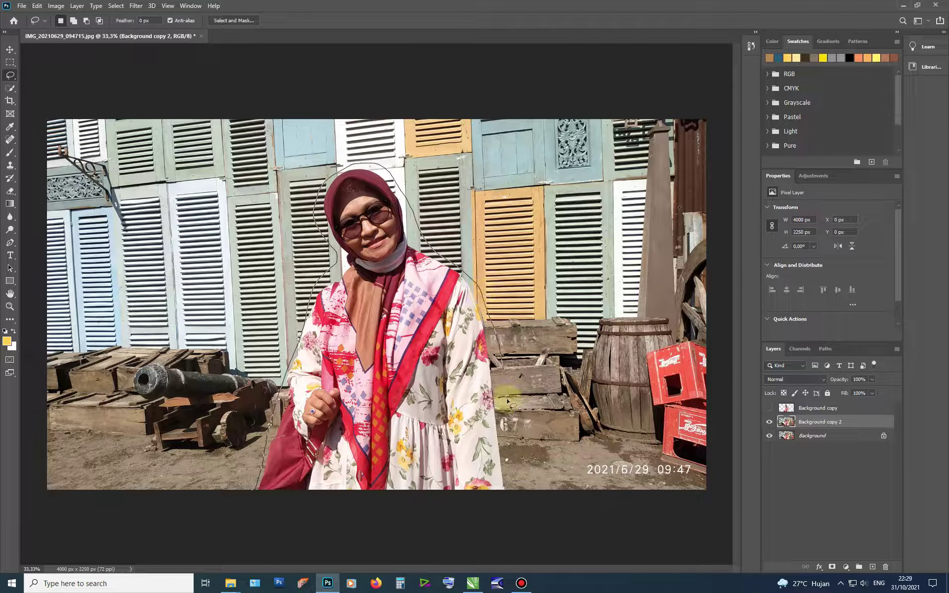
mouse_move(509, 403)
mouse_down()
mouse_move(497, 536)
mouse_move(276, 546)
mouse_up()
Fill the selected woman on Background copy 2 with Content-Aware contents and clear the selection
click(37, 5)
click(54, 164)
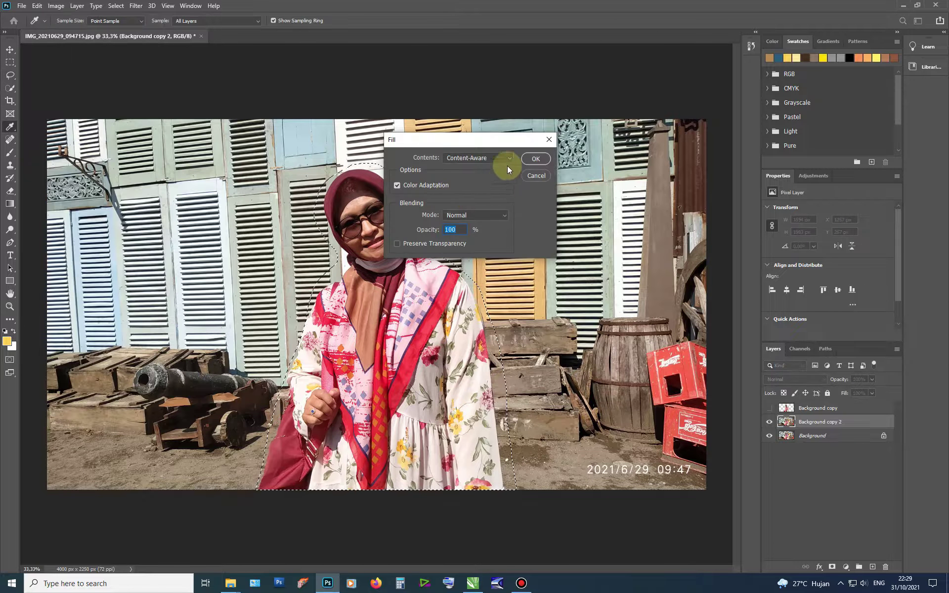
click(502, 159)
click(476, 201)
click(535, 159)
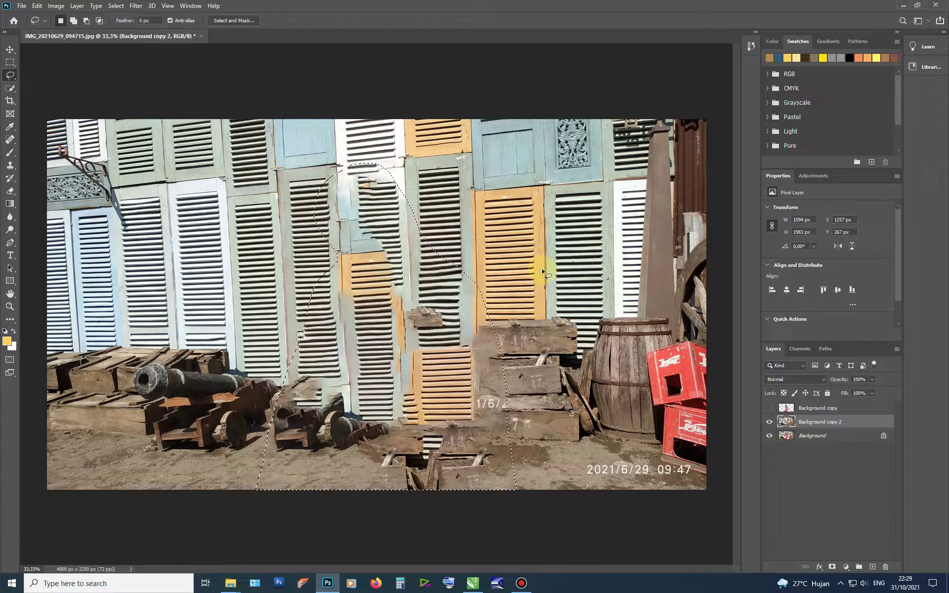
key(ctrl+d)
Make the Background copy layer visible and duplicate the Background copy 2 layer
click(769, 408)
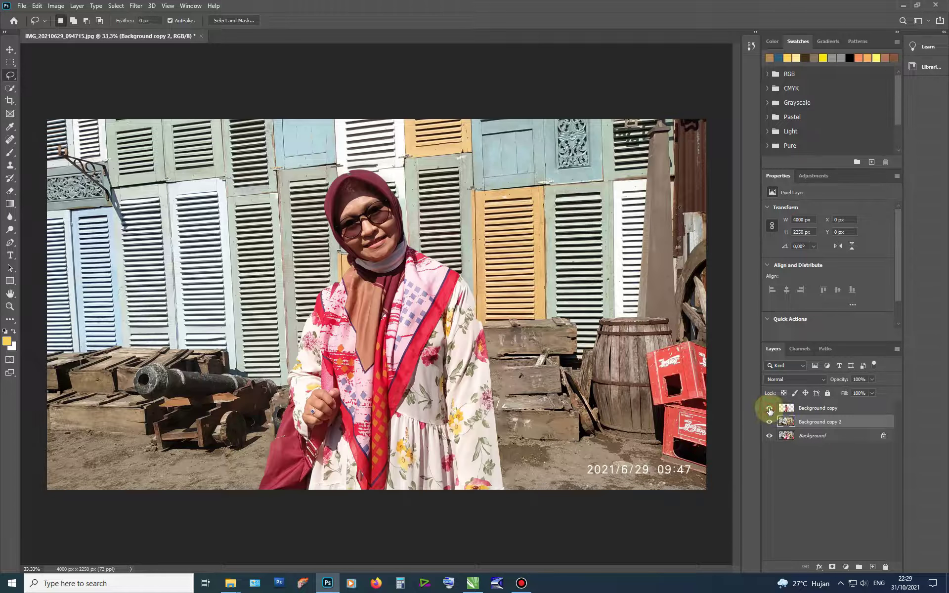
drag(821, 422, 873, 567)
click(134, 10)
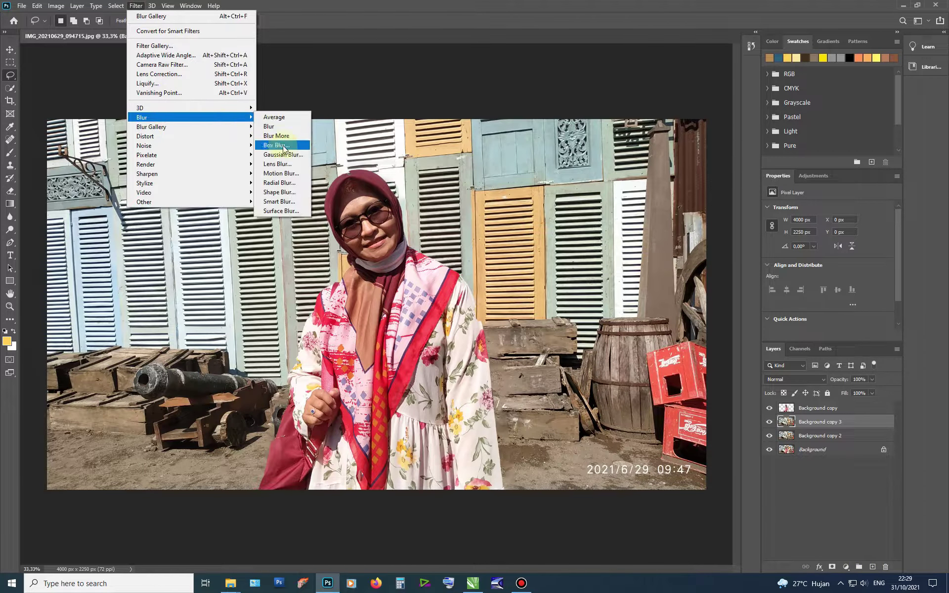
click(282, 148)
click(599, 299)
click(698, 184)
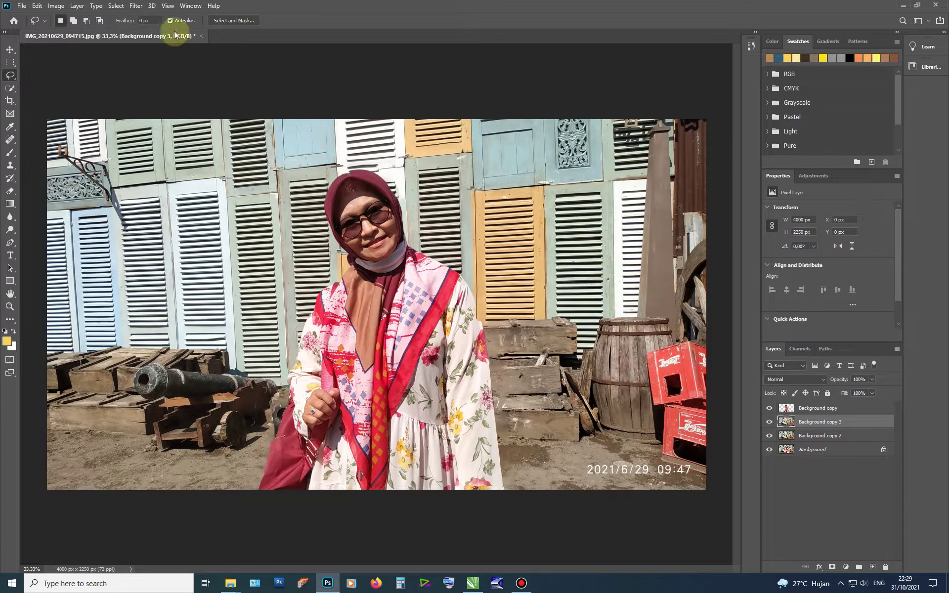
Apply a 22 px Tilt-Shift blur to Background copy 3, centring the sharp band on the ground near the photo's lower edge
click(136, 5)
mouse_move(198, 126)
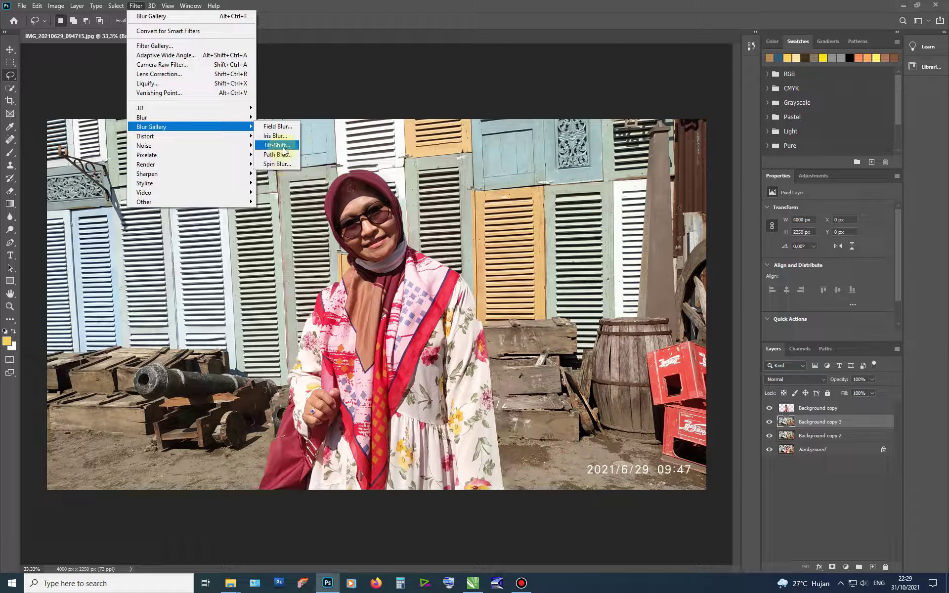
click(277, 146)
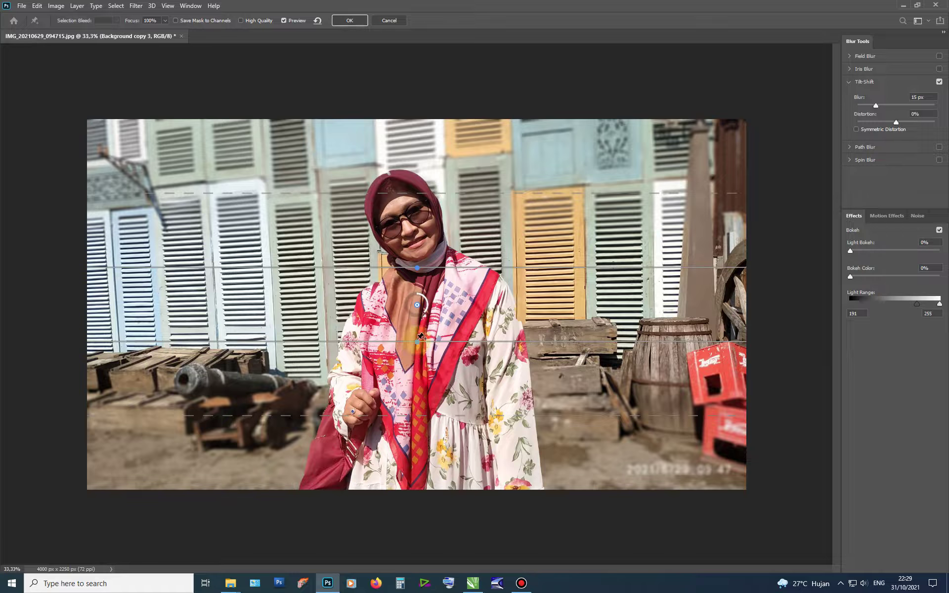
drag(420, 337, 410, 464)
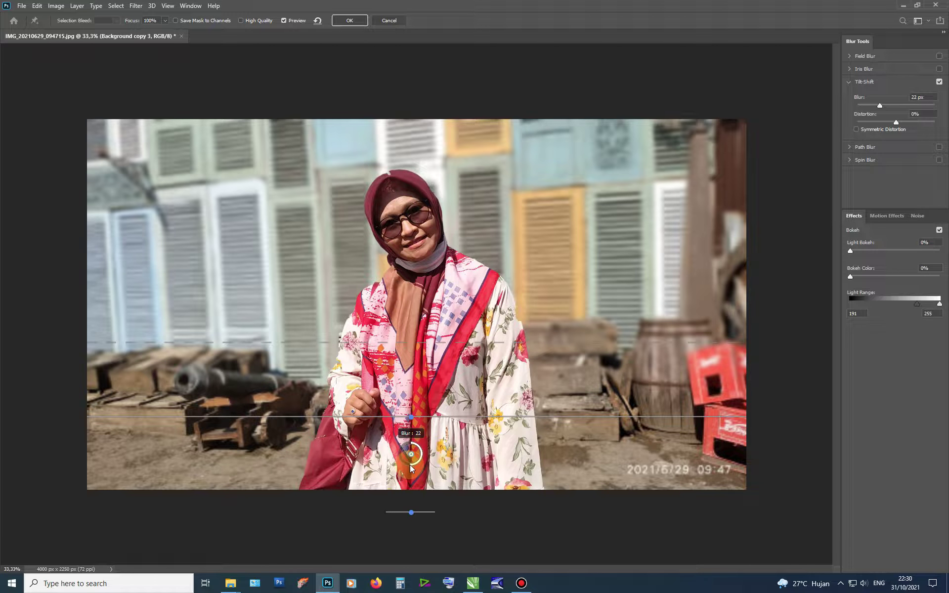
click(349, 21)
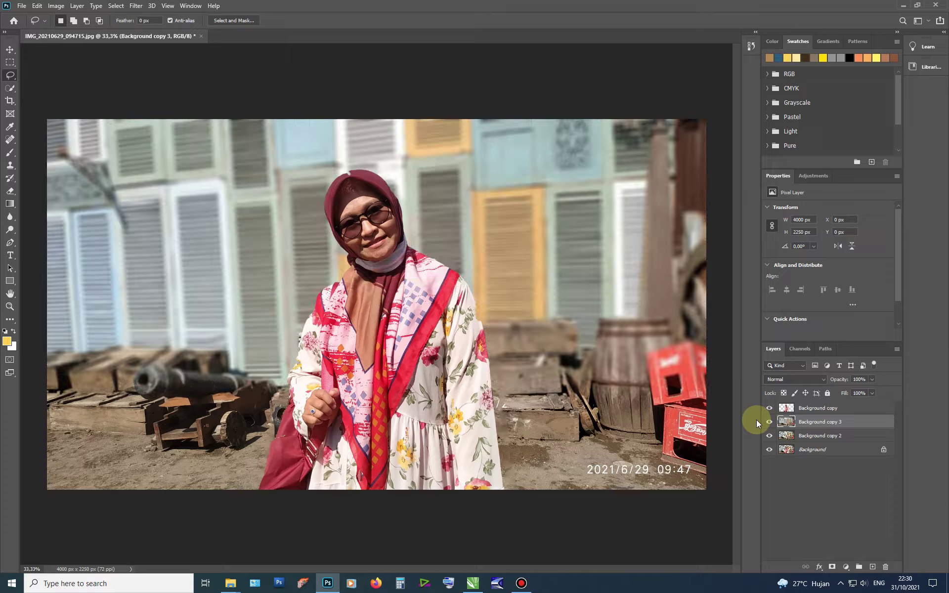
Duplicate the Background layer at the top of the stack and clip the duplicate to the Background copy layer
drag(826, 449, 819, 408)
right_click(820, 407)
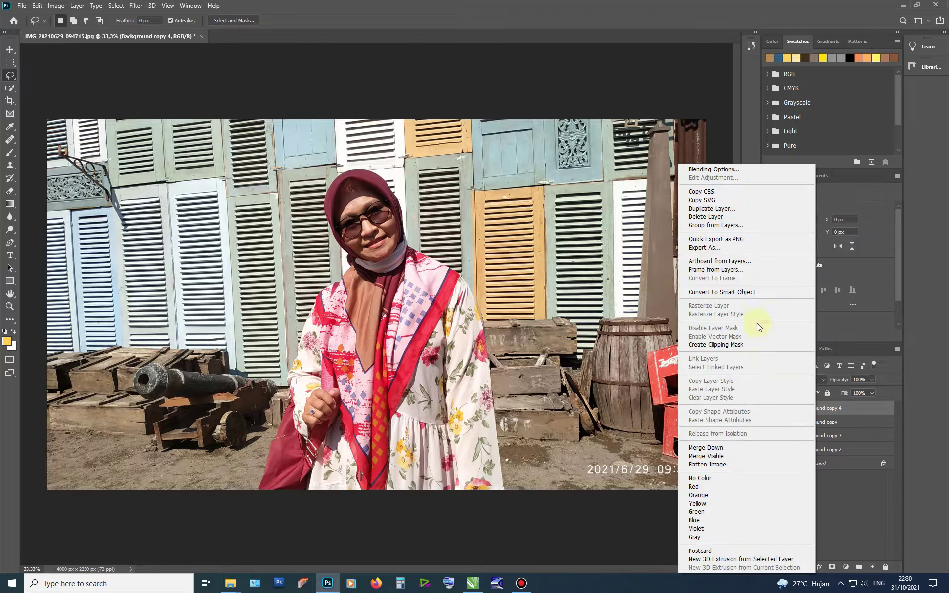
click(754, 325)
Paint over the notch in the headscarf's top edge on the Background copy layer with a 39 px soft brush
click(807, 421)
key(ctrl+1)
drag(458, 162, 497, 419)
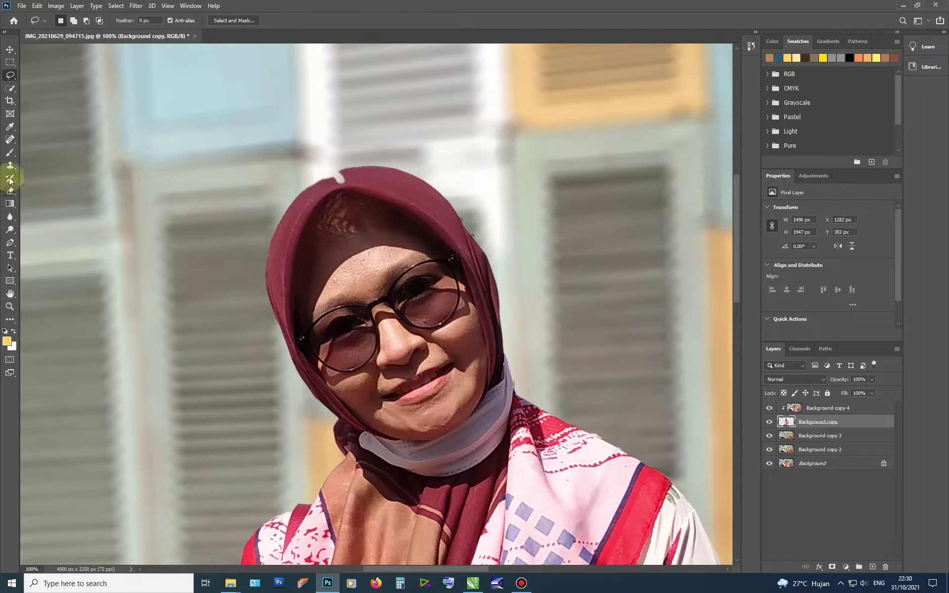
click(10, 153)
right_click(474, 284)
drag(337, 196, 333, 186)
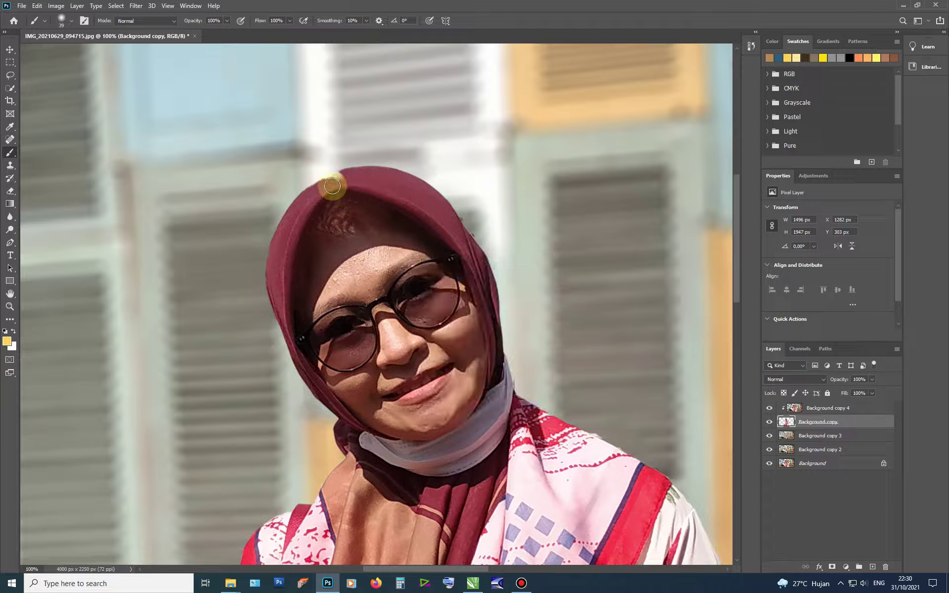
Set the brush hardness to 35% and paint along the headscarf's edges to restore the missing parts
right_click(393, 227)
drag(455, 273, 463, 273)
drag(336, 203, 330, 191)
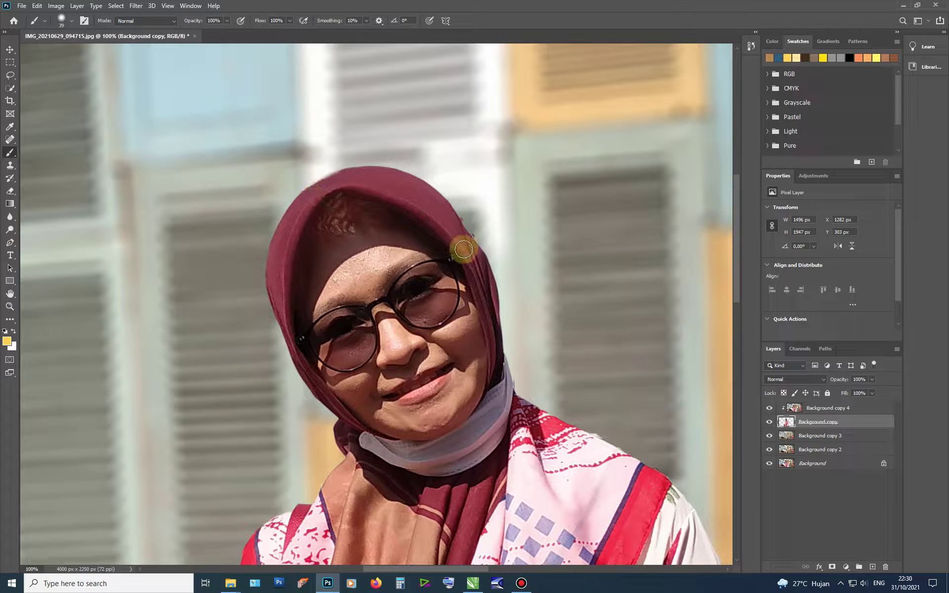
drag(467, 256, 453, 224)
drag(520, 285, 419, 270)
right_click(462, 250)
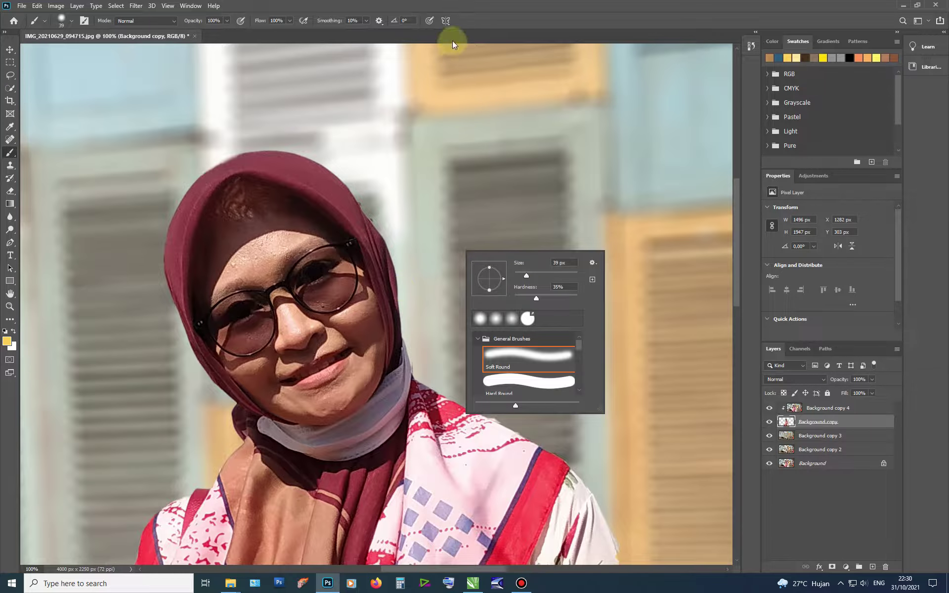
drag(558, 543, 467, 389)
Close the IMG_20210629_094715.jpg document
key(ctrl+minus)
key(ctrl+minus)
key(ctrl+minus)
key(e)
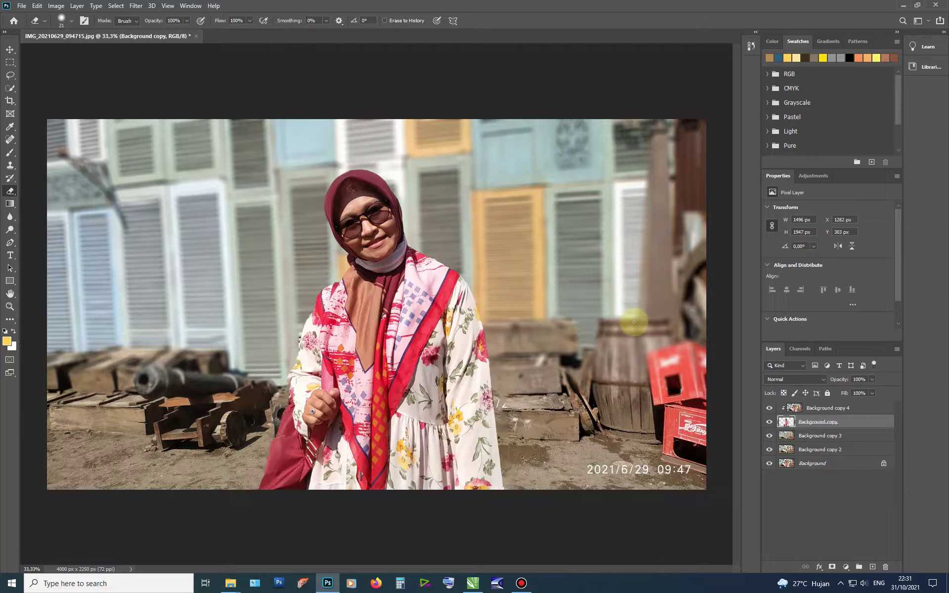
click(196, 36)
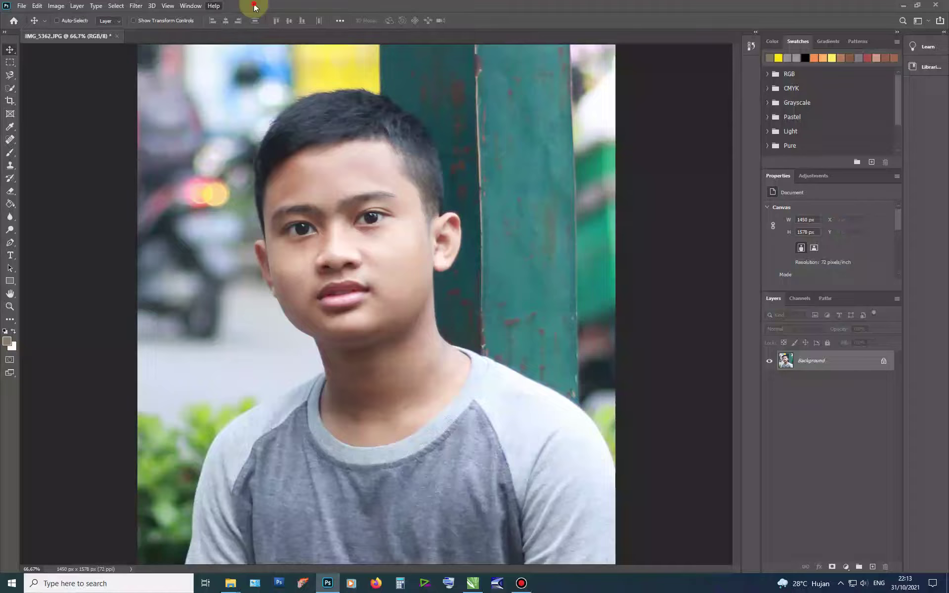
Select the boy automatically with Select Subject and duplicate the Background layer
click(115, 6)
click(134, 121)
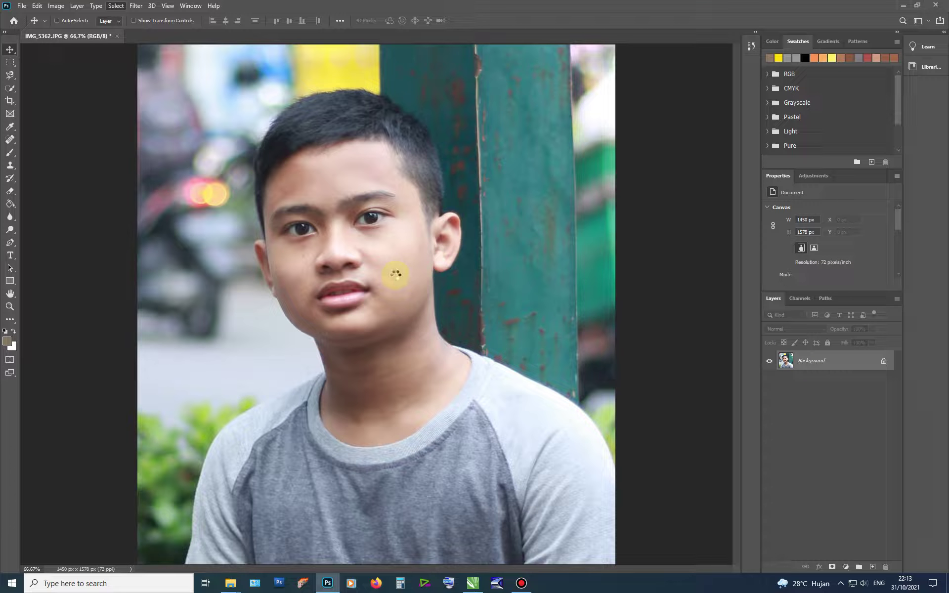
drag(818, 364, 872, 567)
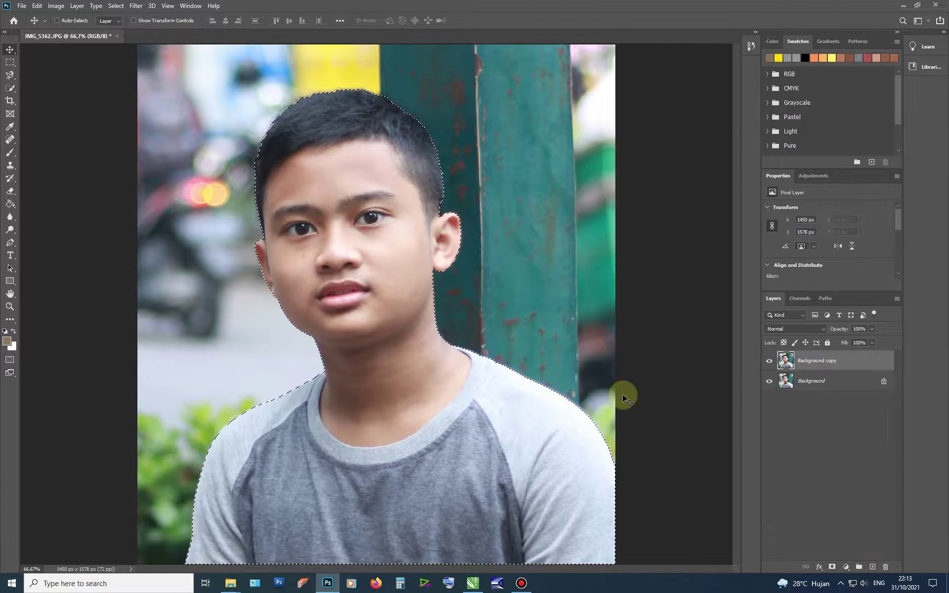
Feather the selection around the boy
key(m)
right_click(428, 285)
click(458, 307)
click(520, 185)
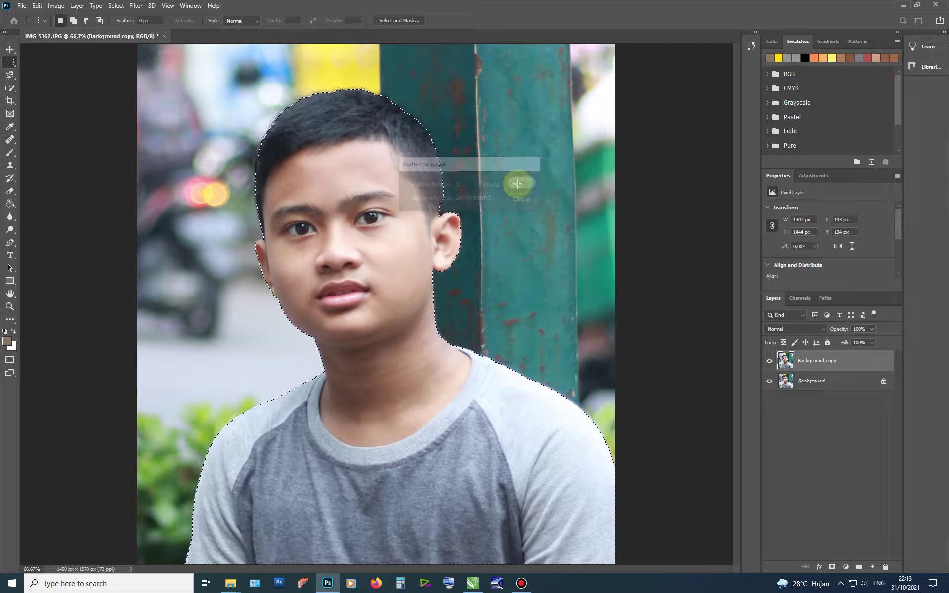
Invert the selection, delete the surroundings from the Background copy layer and deselect
click(115, 6)
click(122, 38)
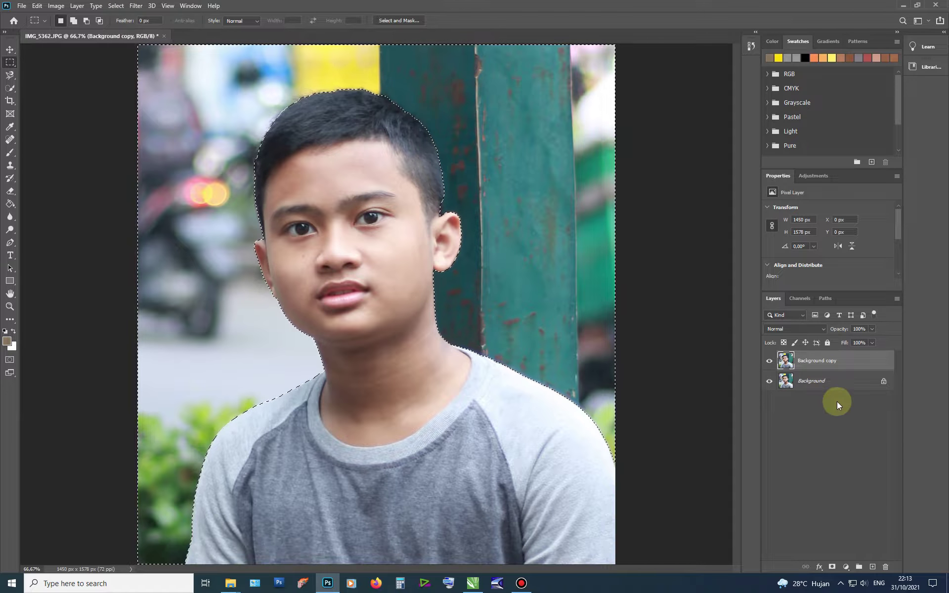
key(ctrl+d)
Choose the Gradient tool and edit its gradient so that the starting colour stop is dark brown
right_click(11, 206)
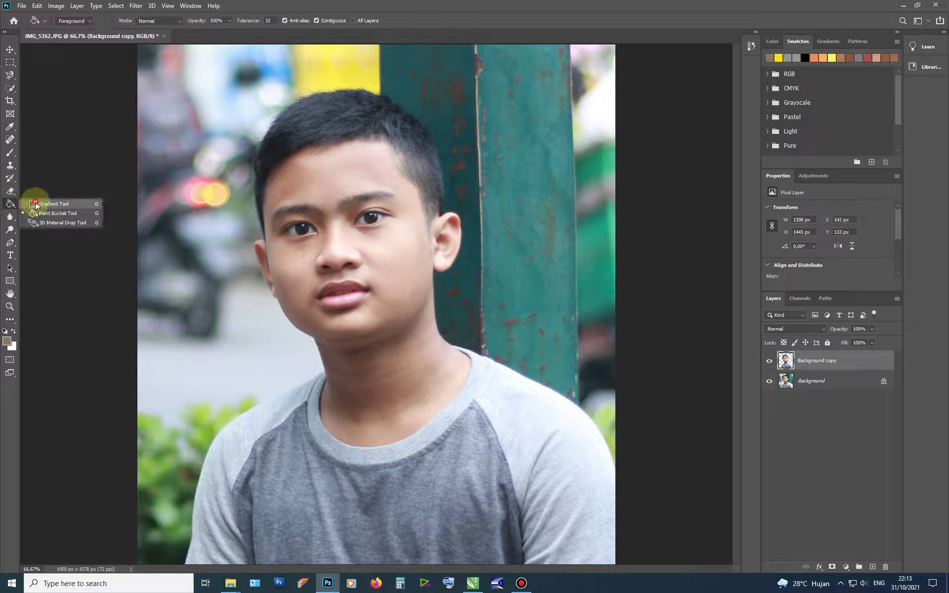
click(37, 204)
click(70, 24)
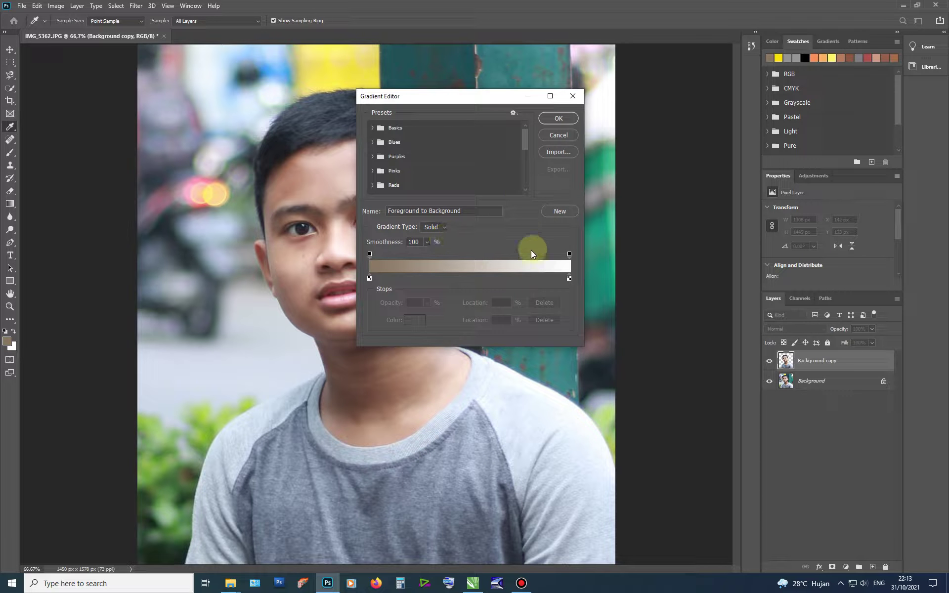
double_click(370, 279)
click(631, 267)
click(775, 169)
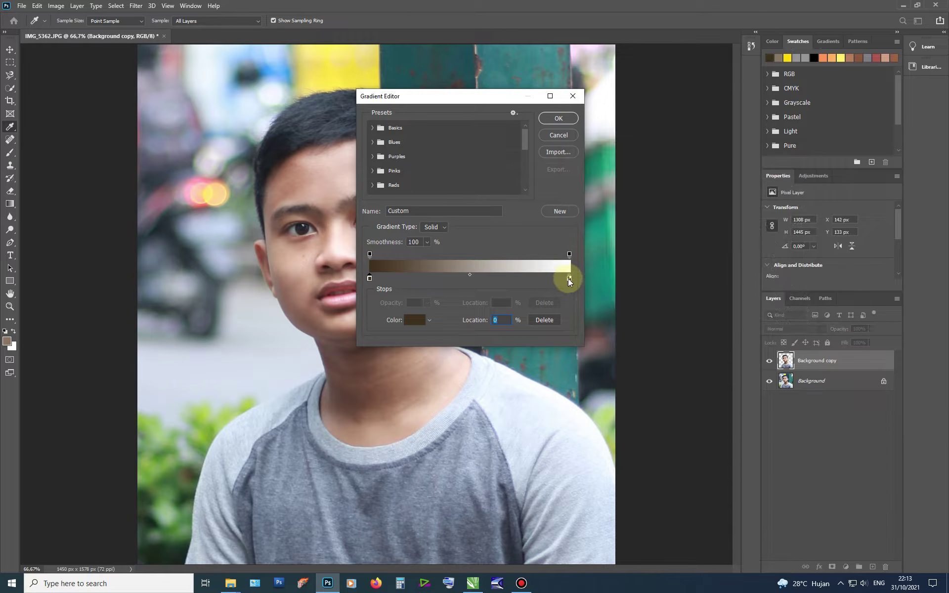
click(558, 118)
Add a new layer above Background and draw the gradient upward across the whole height of the photo
click(815, 381)
click(873, 566)
drag(436, 534, 321, 6)
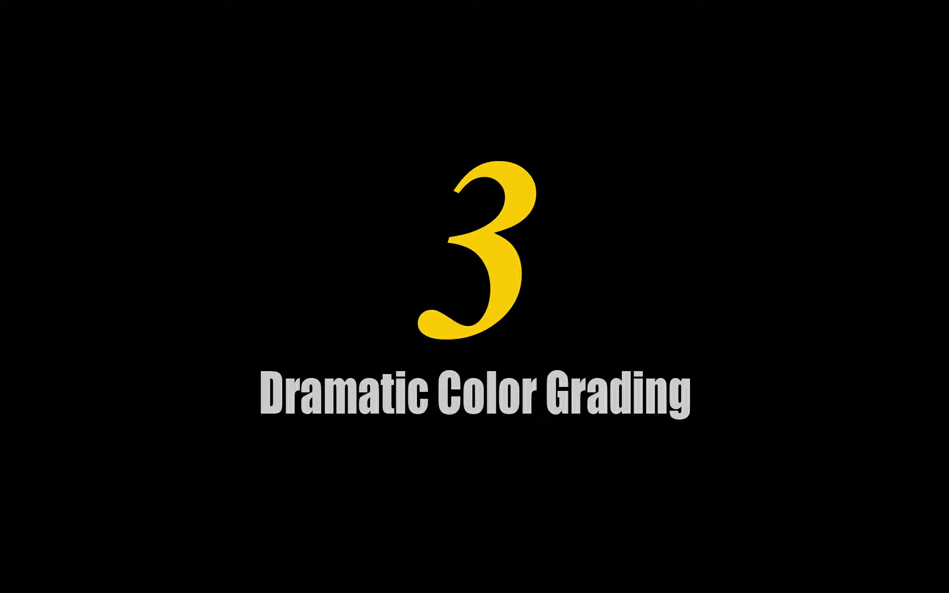
Add a Levels adjustment layer to the IMG_5715.JPG photo and apply its automatic correction
click(847, 566)
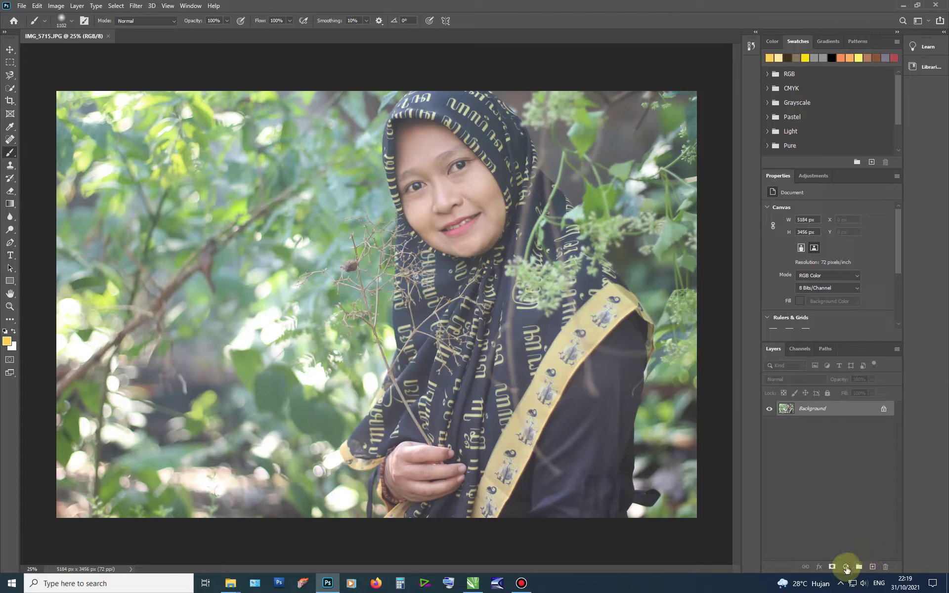
click(864, 434)
click(879, 227)
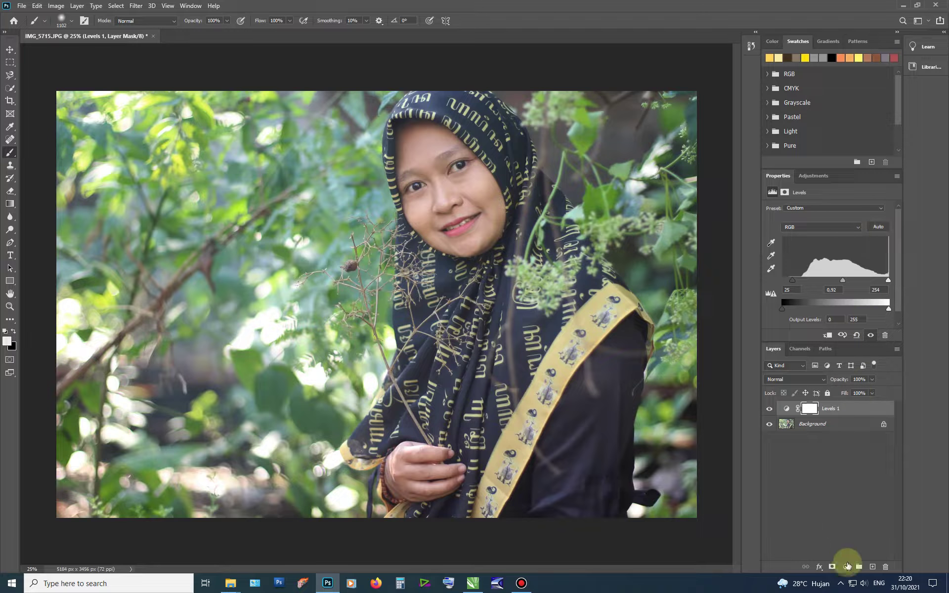
Add a Channel Mixer layer with the Blue output at Red -50, Green +150 and Blue 0, blended in Lighten mode
click(845, 568)
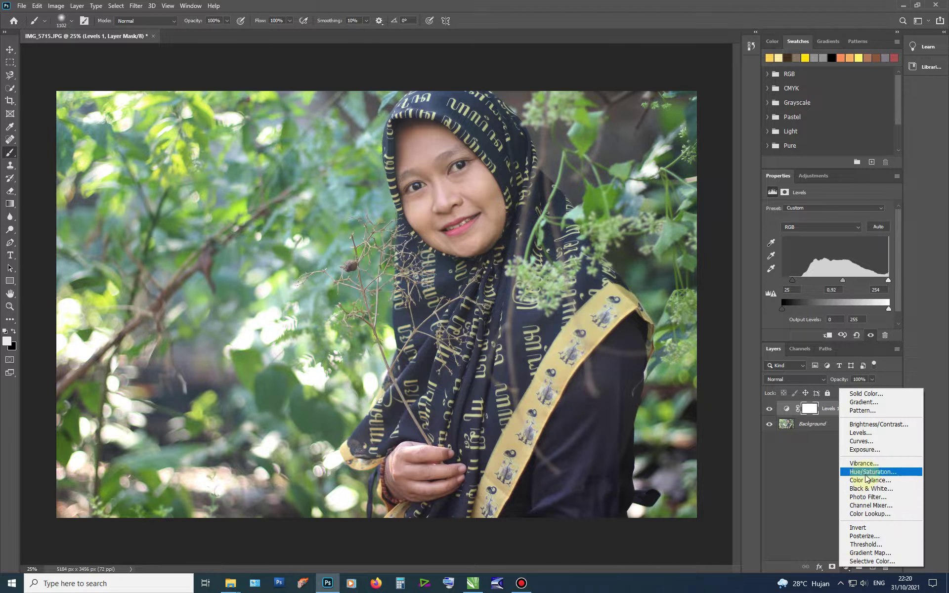
click(864, 509)
click(846, 224)
click(858, 251)
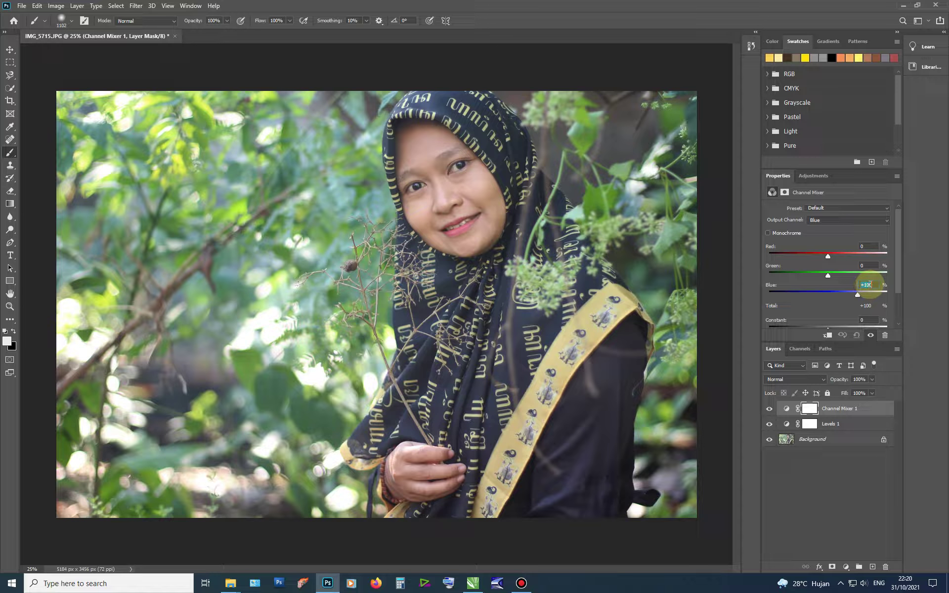
text(0)
double_click(861, 266)
text(150)
double_click(861, 246)
text(-50)
click(796, 380)
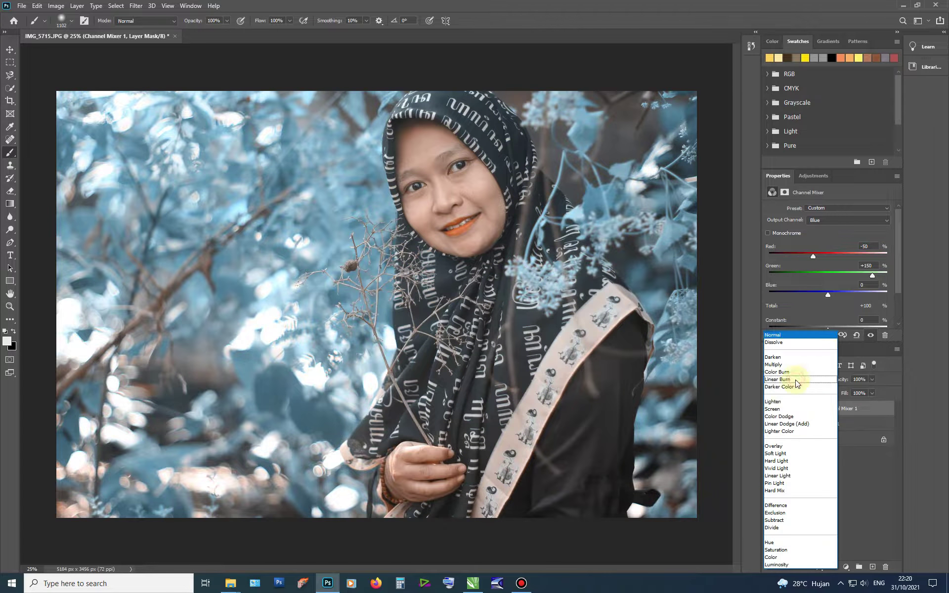
click(782, 401)
Duplicate Channel Mixer 1, give the copy Normal blending at reduced opacity, and set the original layer's opacity to 66%
drag(832, 408, 871, 565)
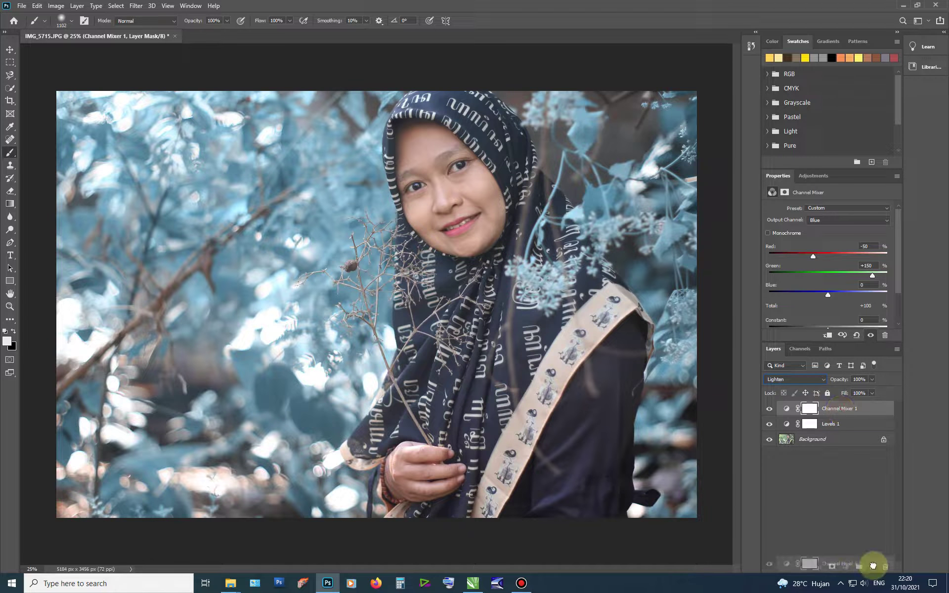
click(796, 380)
click(782, 336)
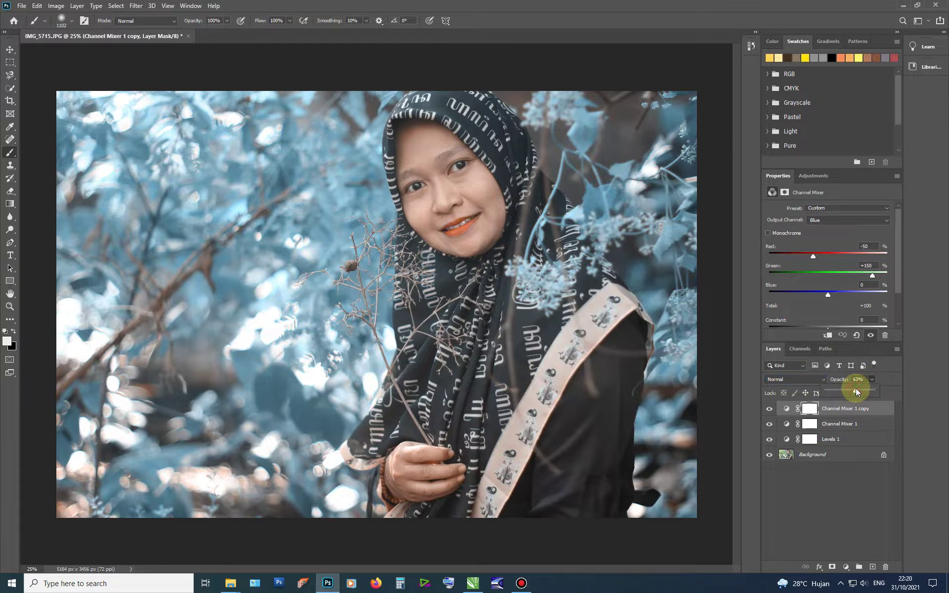
drag(856, 393, 840, 394)
click(840, 424)
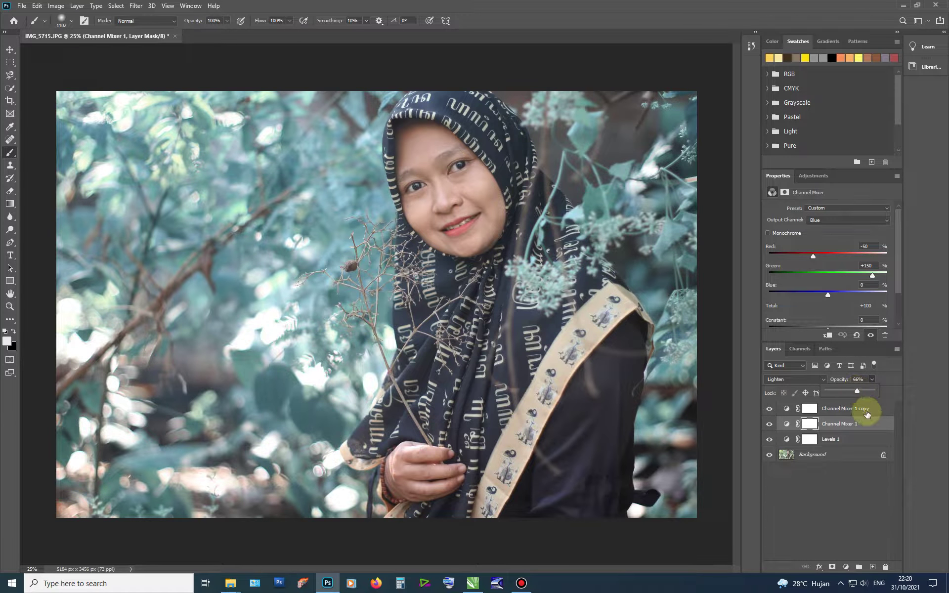
Add a Curves layer above Channel Mixer 1 copy, shift the RGB black point inward and place a midpoint on the Green curve
click(862, 410)
click(845, 567)
click(849, 431)
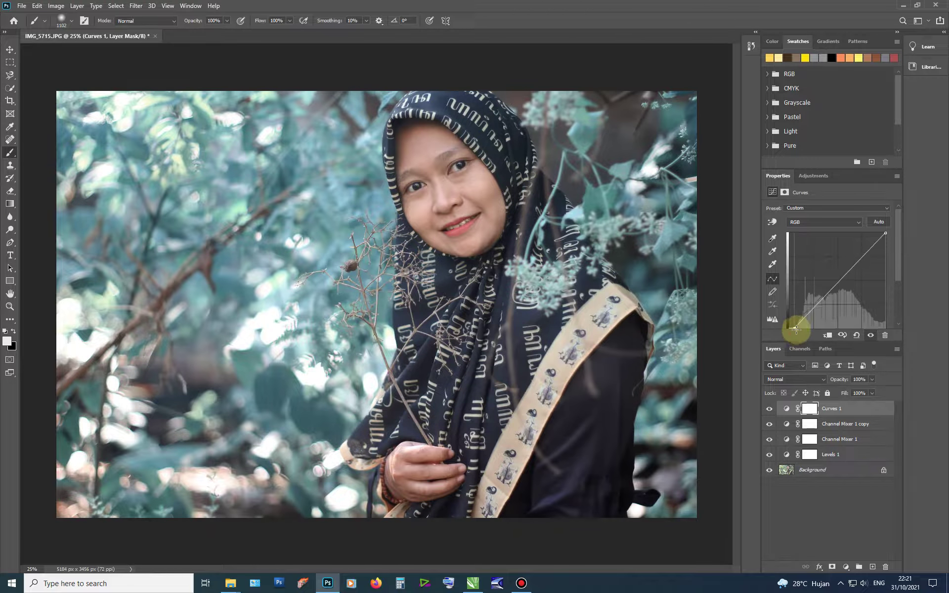
click(815, 222)
click(813, 241)
click(835, 279)
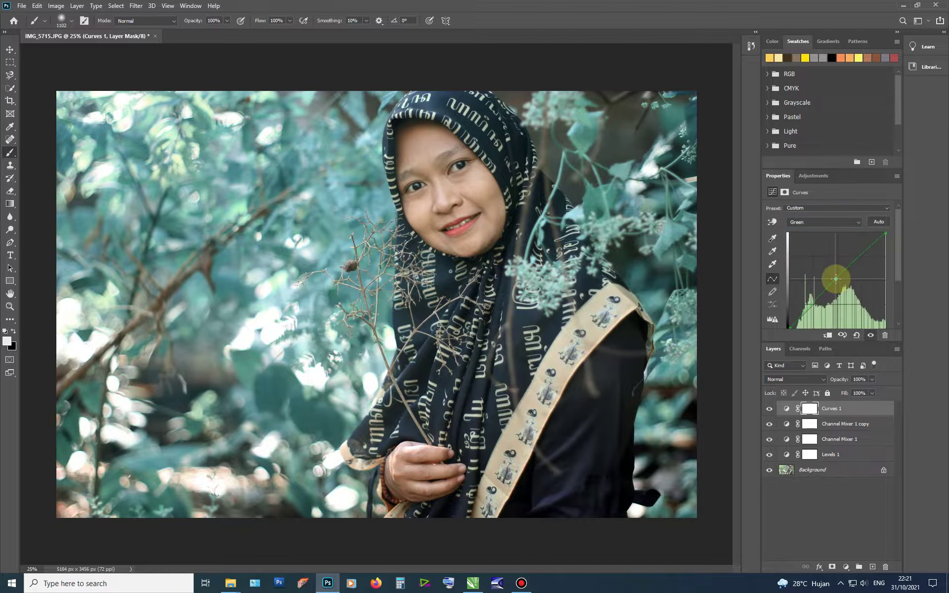
Adjust the Blue curve of the Curves 1 layer and place a midpoint on its Red curve
click(822, 223)
click(829, 250)
click(851, 222)
click(849, 236)
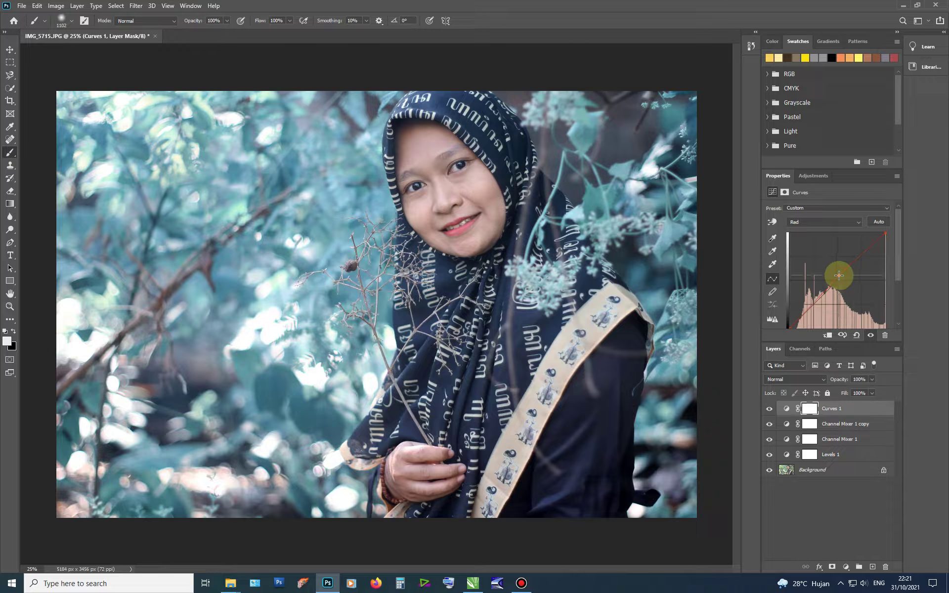
Add a second Curves layer and, on its Blue curve, raise the black point and lower the white point
click(845, 567)
click(855, 450)
click(822, 222)
click(828, 251)
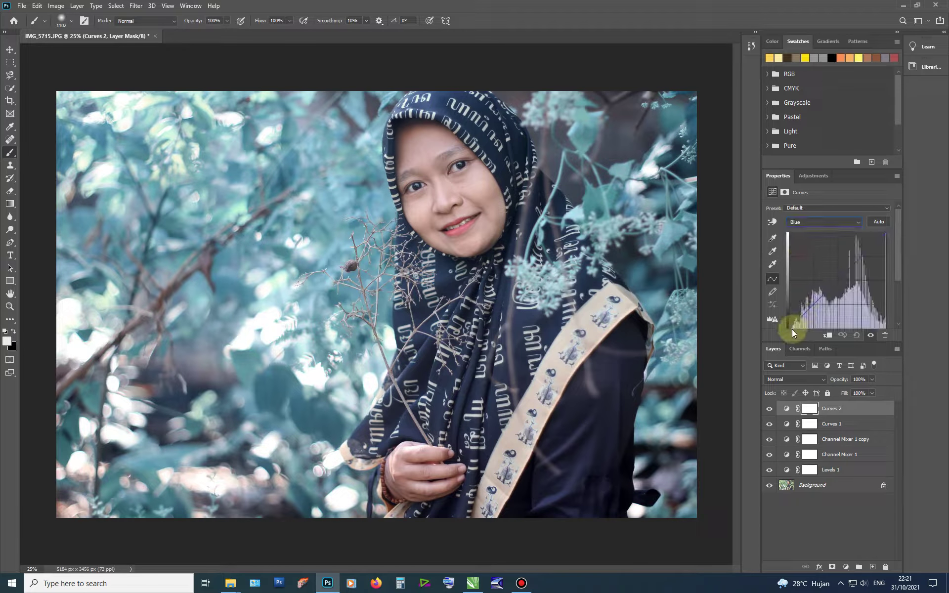
drag(787, 327, 790, 318)
drag(886, 233, 887, 245)
On the RGB curve of Curves 2, pull the shadows slightly down and anchor a second point in the upper midtones
click(814, 221)
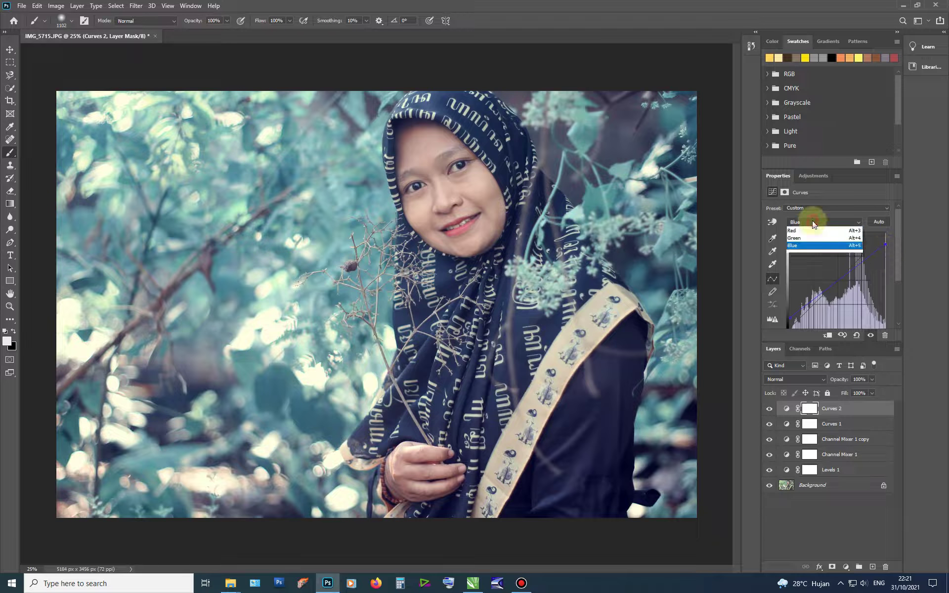
click(815, 229)
drag(809, 309, 808, 312)
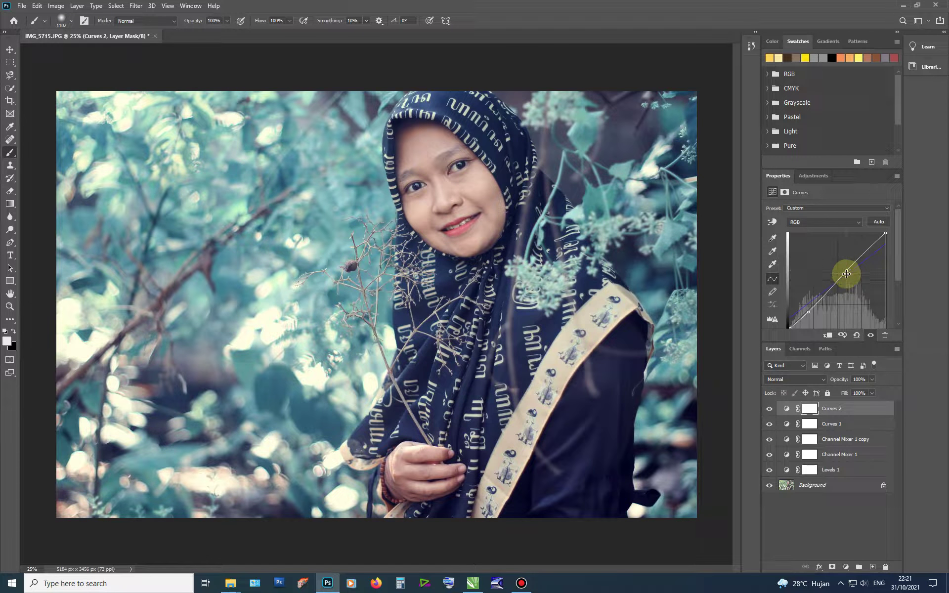
Define a custom gradient for the Gradient tool running from blue #305f7d to tan #b28852
click(10, 204)
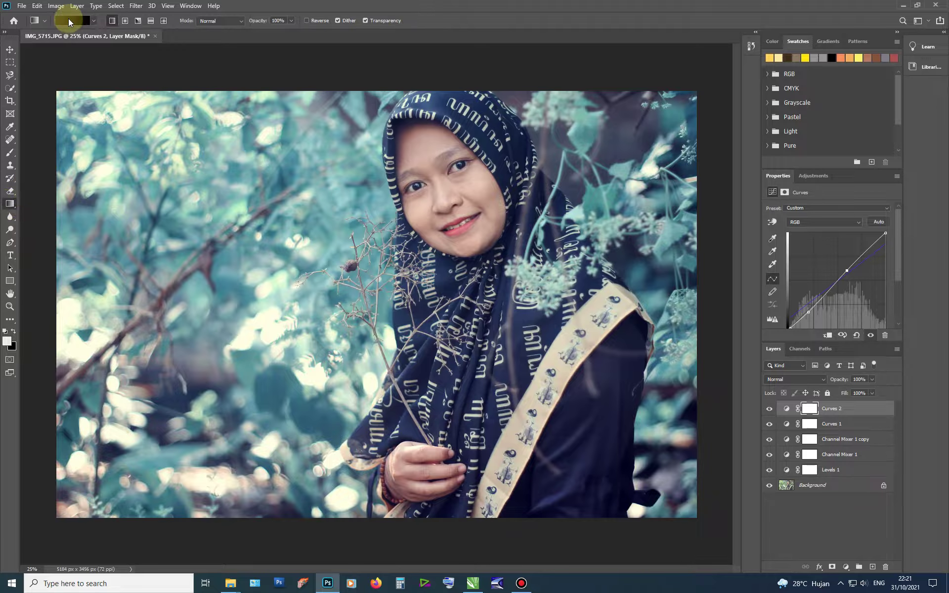
click(69, 21)
double_click(369, 278)
click(641, 233)
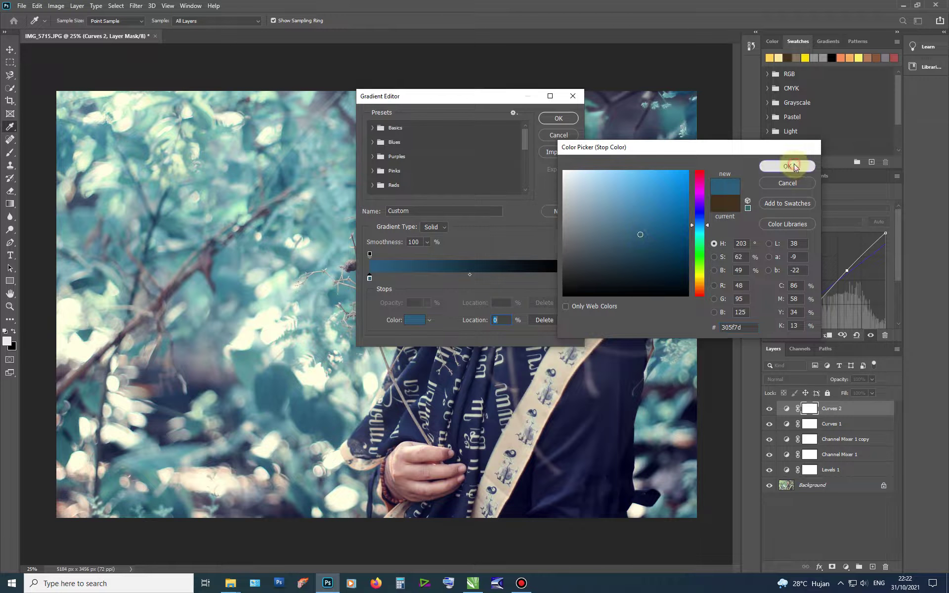
click(793, 167)
double_click(568, 277)
click(699, 284)
click(630, 208)
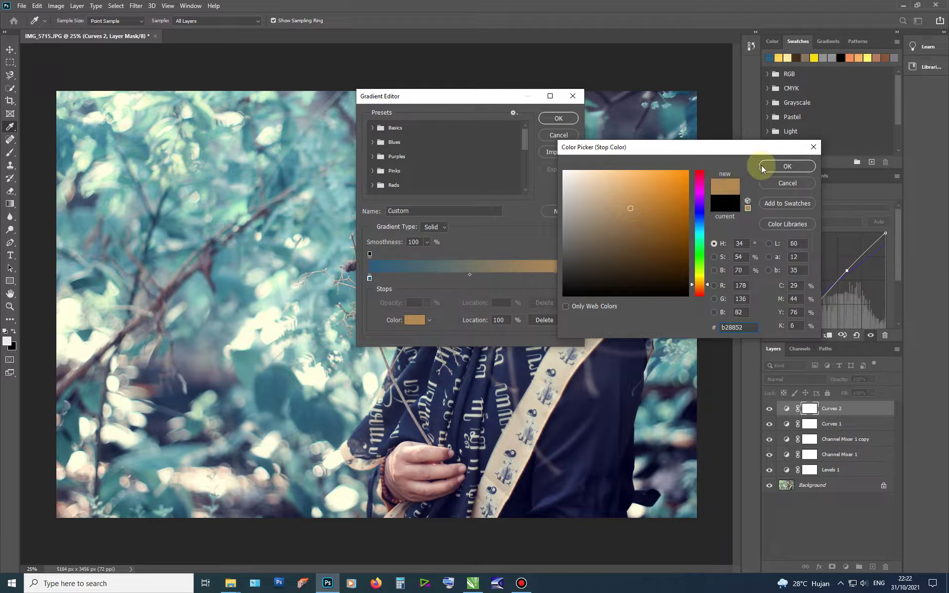
click(778, 167)
click(558, 118)
Create a new layer, draw the gradient diagonally across the photo, and blend the layer in Soft Light mode
click(872, 566)
drag(196, 207, 680, 472)
click(793, 380)
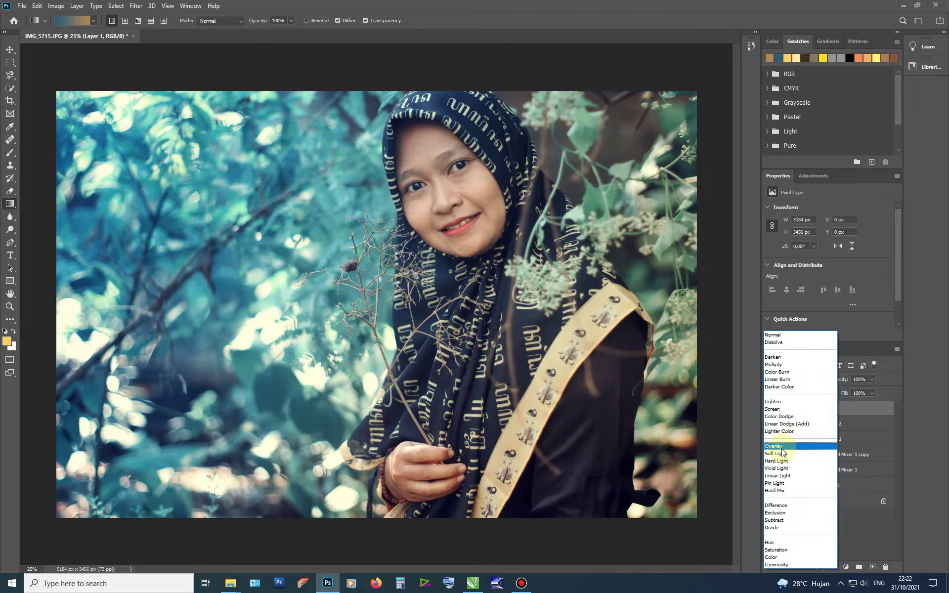
click(782, 453)
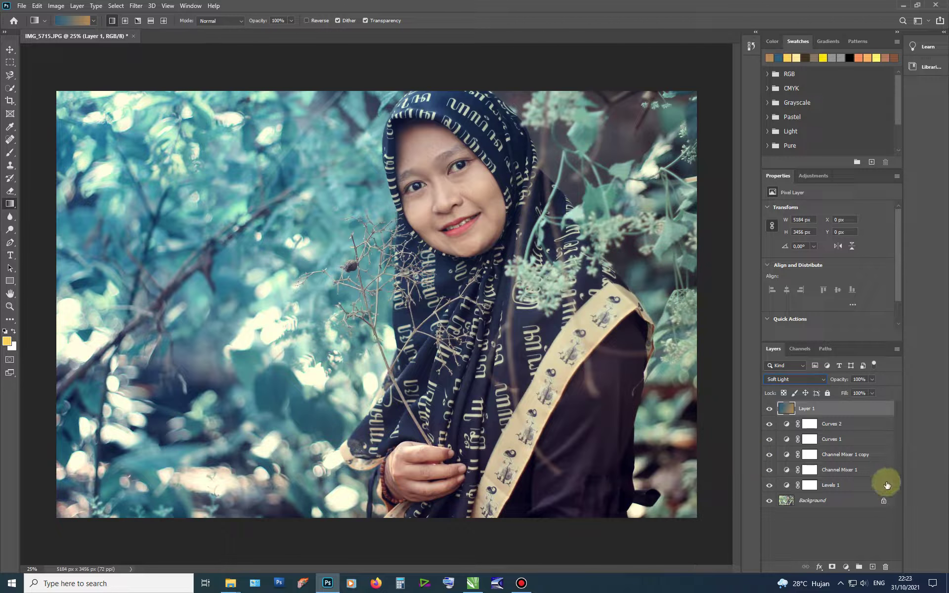
Group the gradient and all adjustment layers above the Background, and compare the photo with the group hidden and shown
shift+click(887, 485)
key(ctrl+g)
click(769, 407)
click(769, 407)
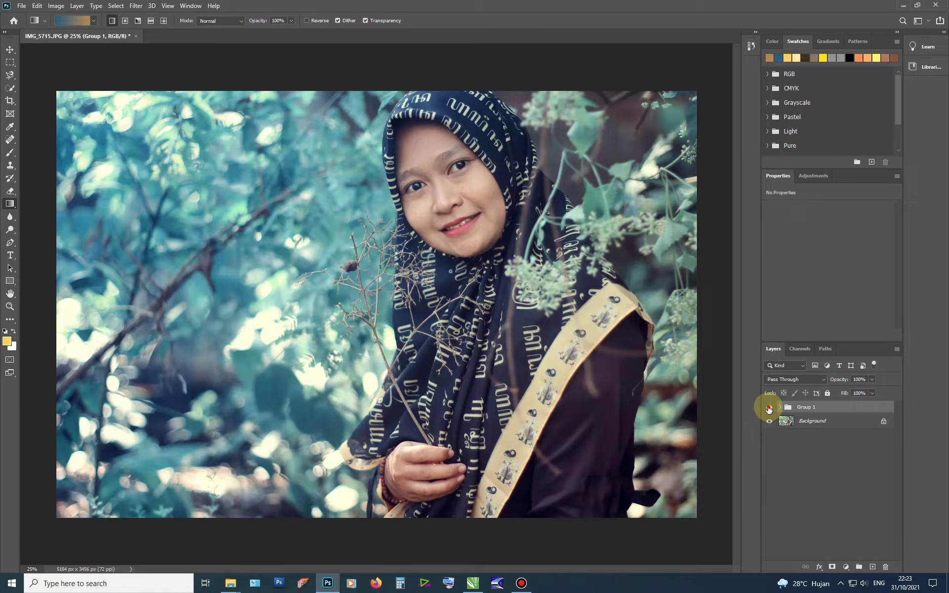
click(769, 409)
click(769, 409)
Close the IMG_5715.JPG document
click(136, 36)
click(432, 207)
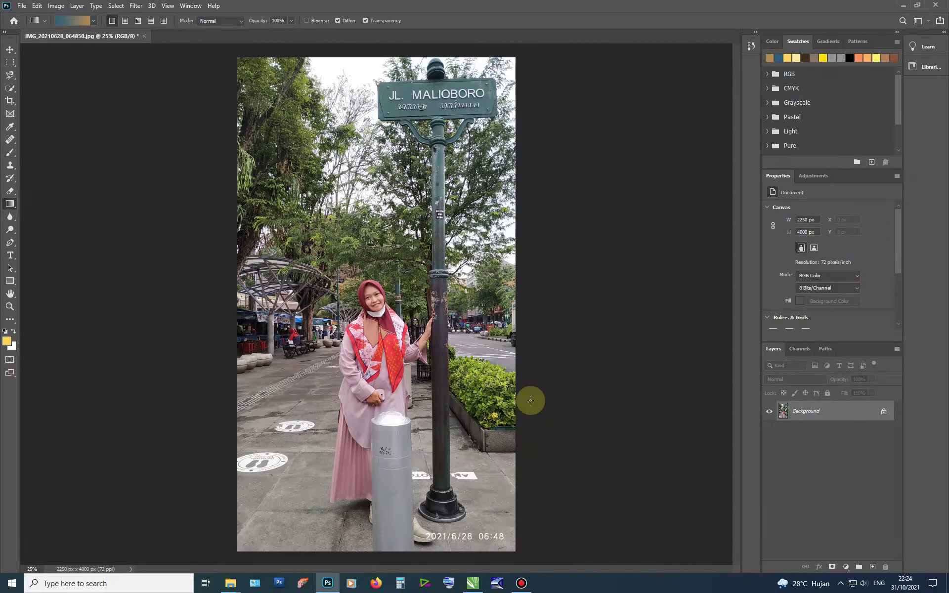
Add a Levels adjustment layer to the IMG_20210628_064850.jpg photo and apply its automatic correction
click(845, 567)
click(867, 434)
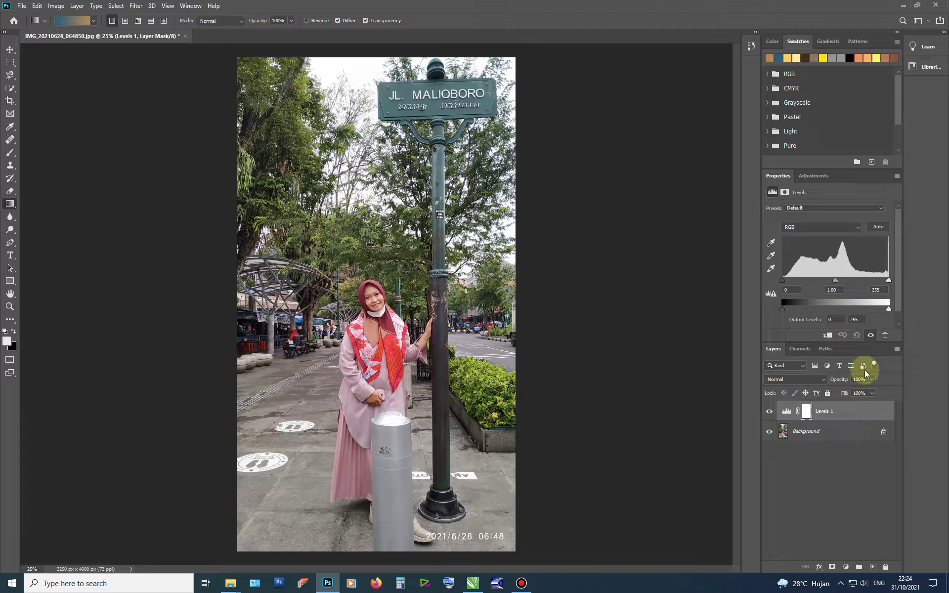
click(878, 228)
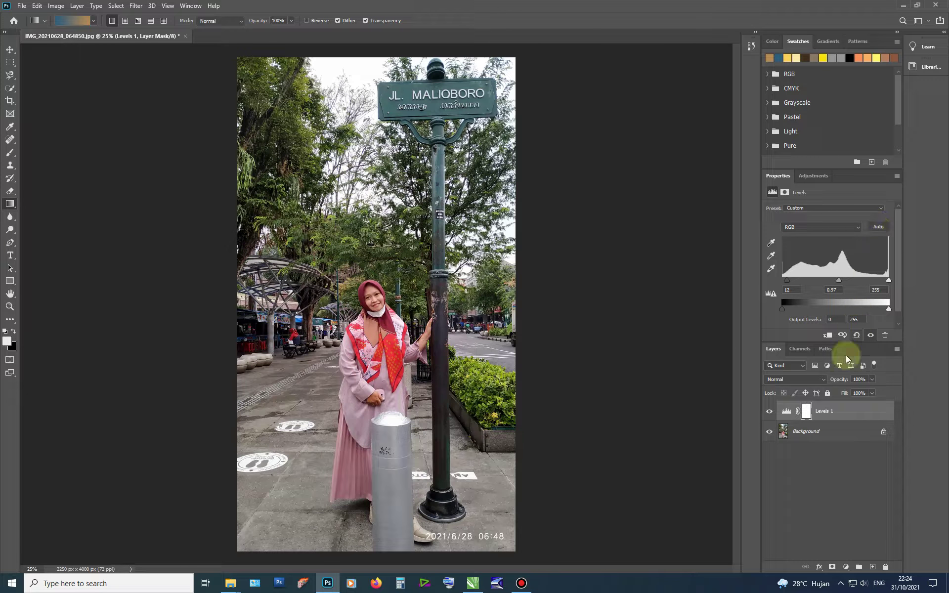
Add a Channel Mixer layer with the Red output at Red 0, Green +200 and Blue -100
click(845, 567)
click(871, 505)
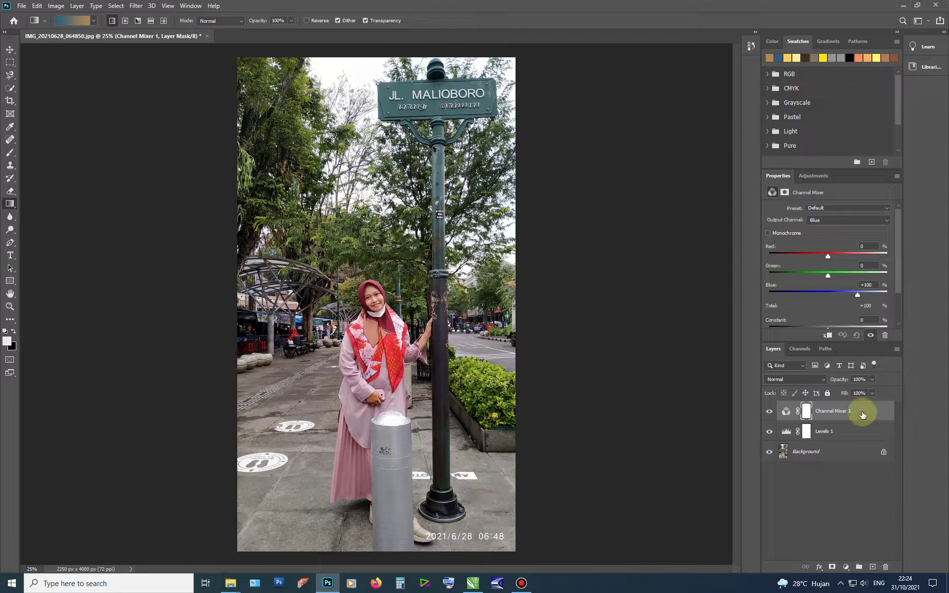
click(855, 218)
click(838, 228)
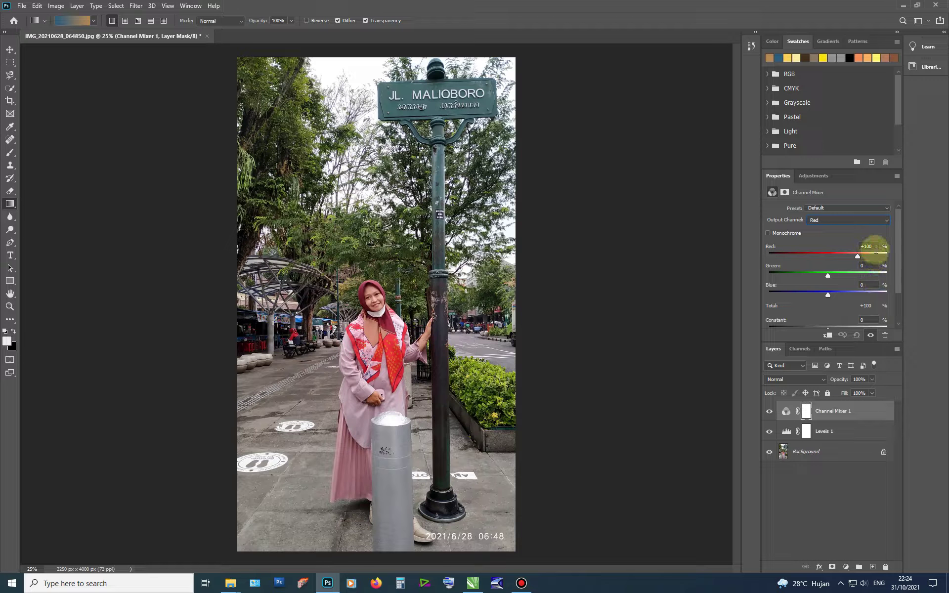
text(0)
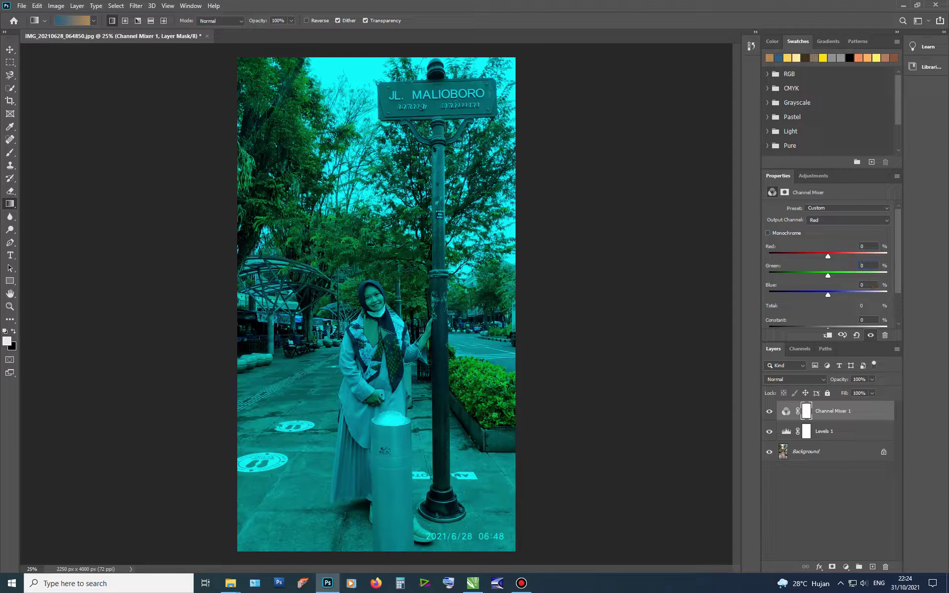
click(884, 275)
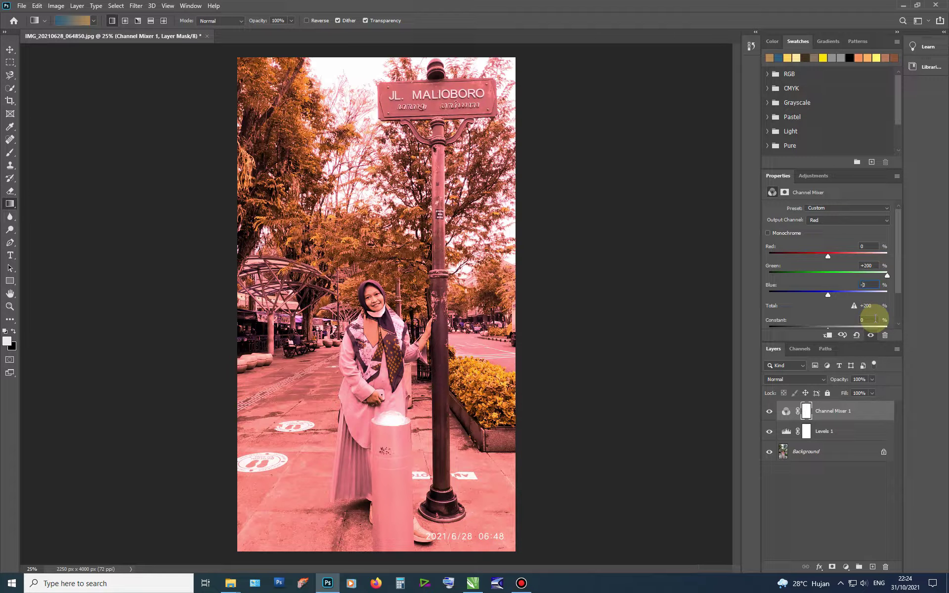
text(100)
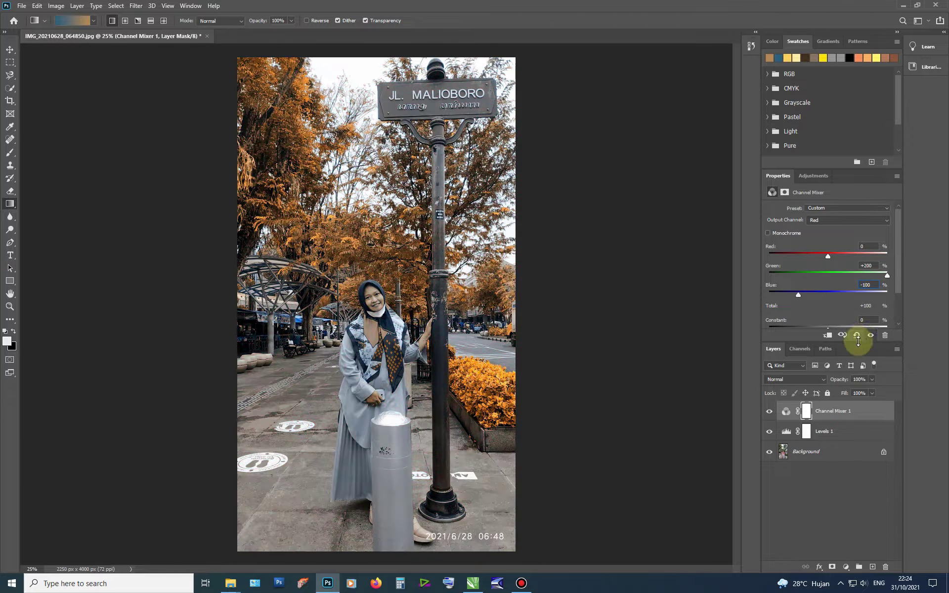
Blend the Channel Mixer 1 layer in Lighten mode and examine the subject's colors up close
click(798, 379)
click(786, 402)
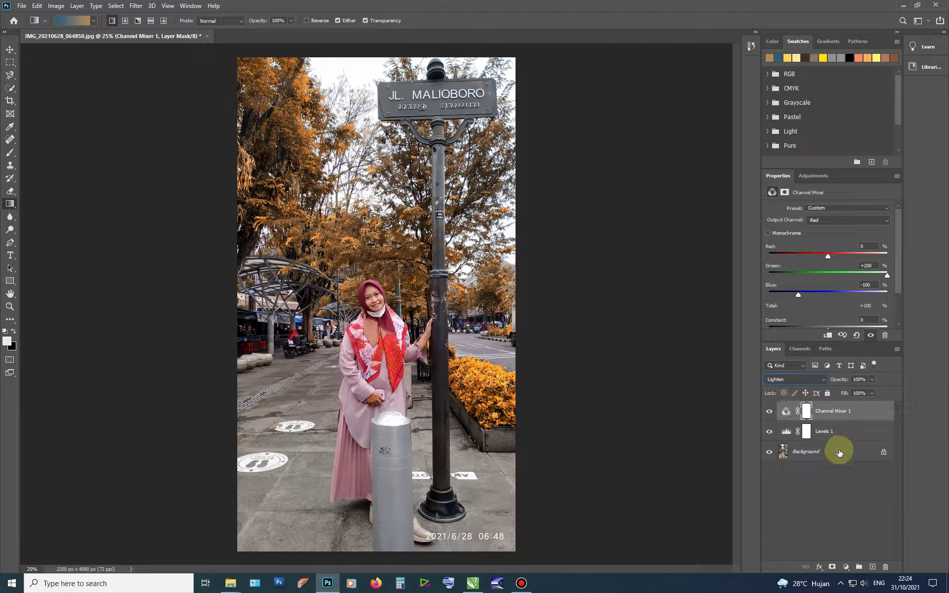
key(ctrl+plus)
key(ctrl+plus)
key(ctrl+plus)
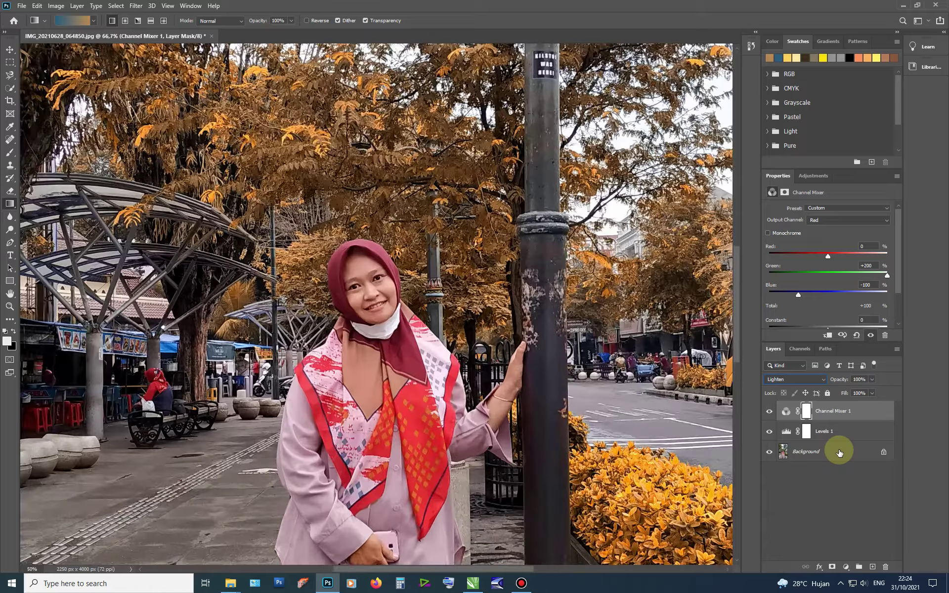
key(ctrl+minus)
key(ctrl+minus)
key(ctrl+minus)
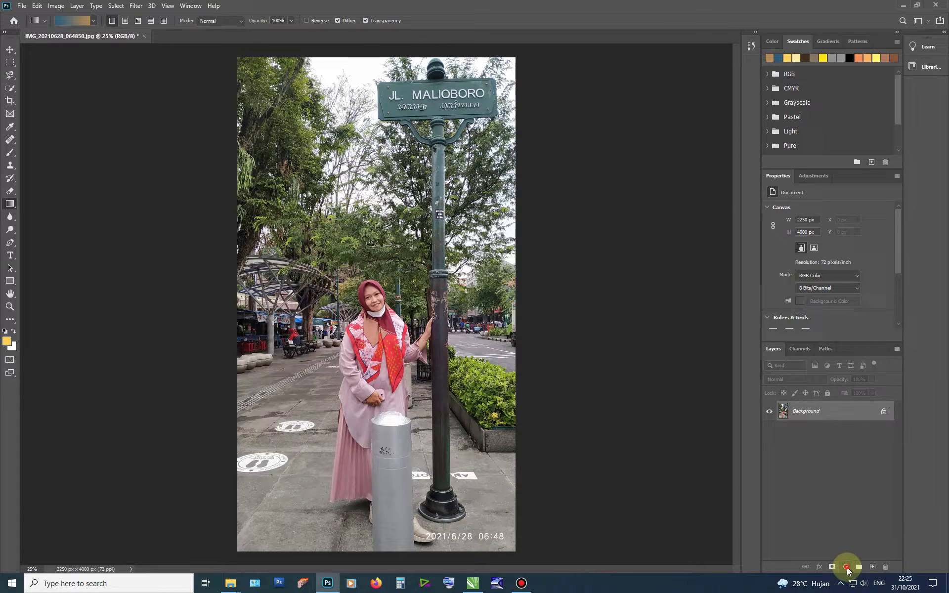
Add a Levels layer with automatic correction to the unedited IMG_20210628_064850.jpg photo
click(846, 567)
click(868, 431)
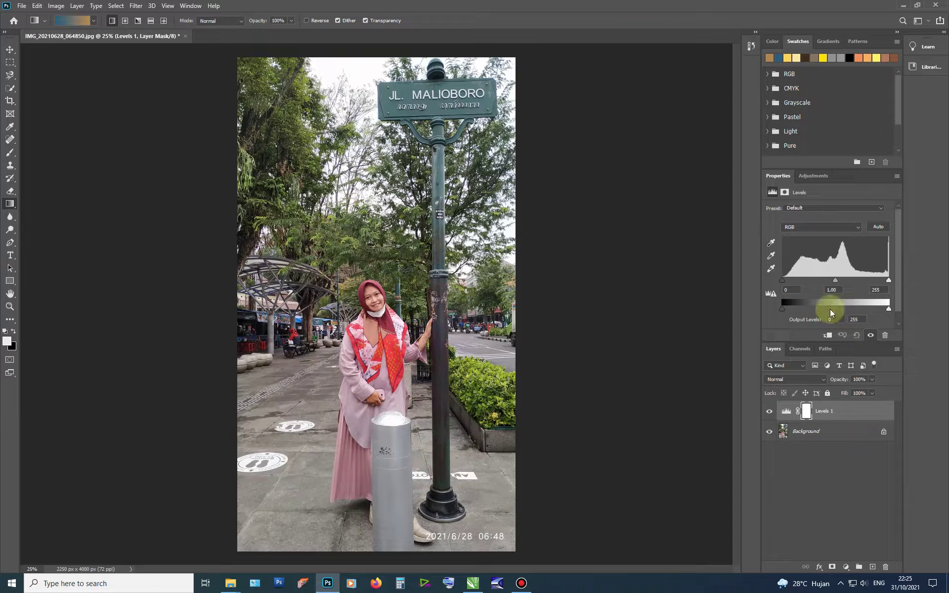
click(879, 226)
Add a Channel Mixer layer with the Blue output at Red -50, Green +150 and Blue 0, blended in Lighten mode
click(845, 567)
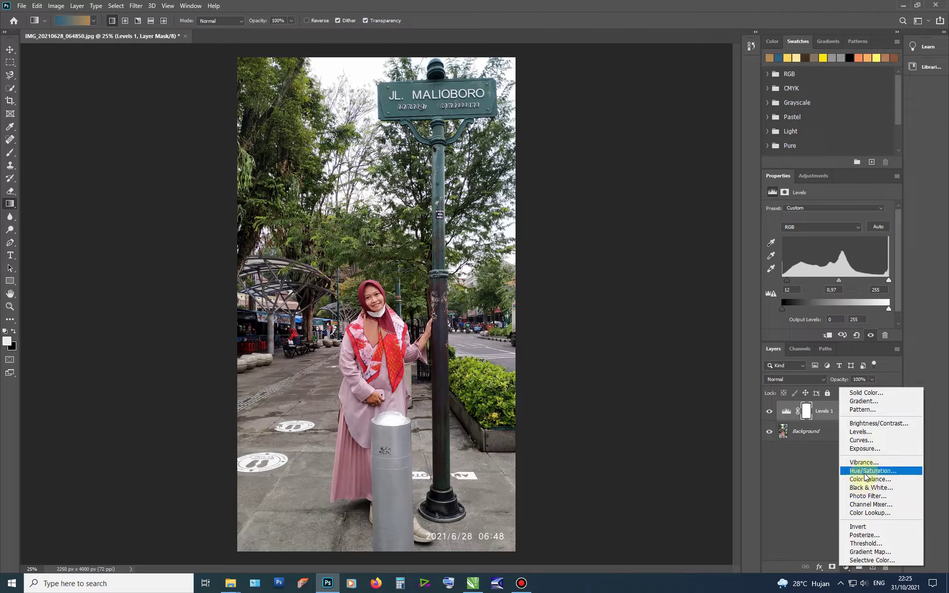
click(857, 504)
click(835, 220)
click(836, 242)
double_click(865, 284)
text(0)
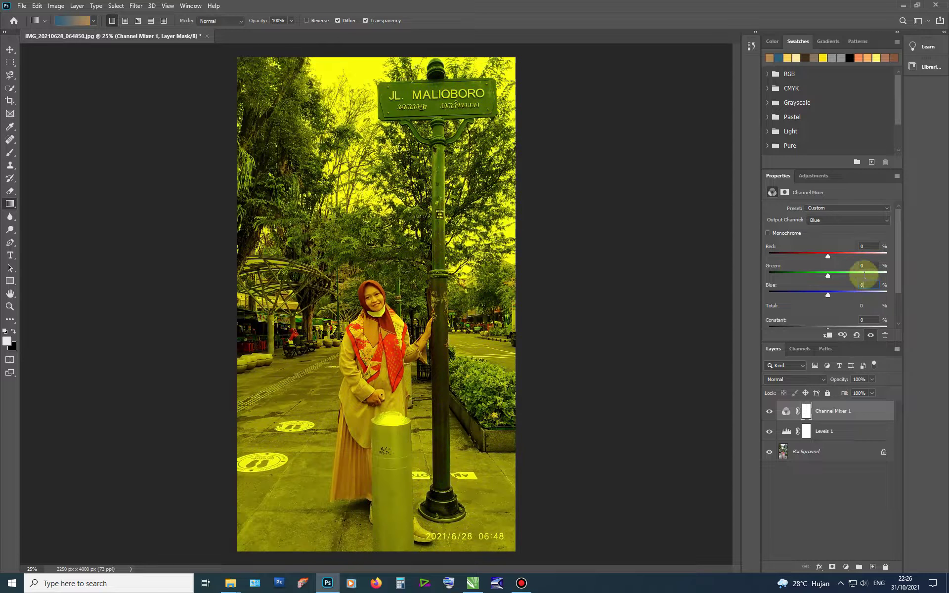
click(861, 266)
text(150)
click(868, 249)
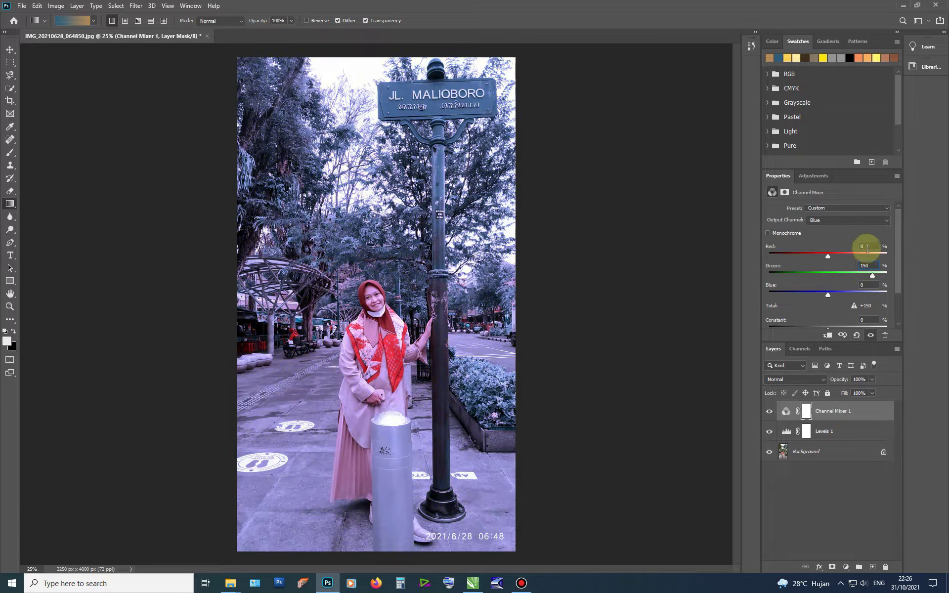
text(-50)
click(796, 379)
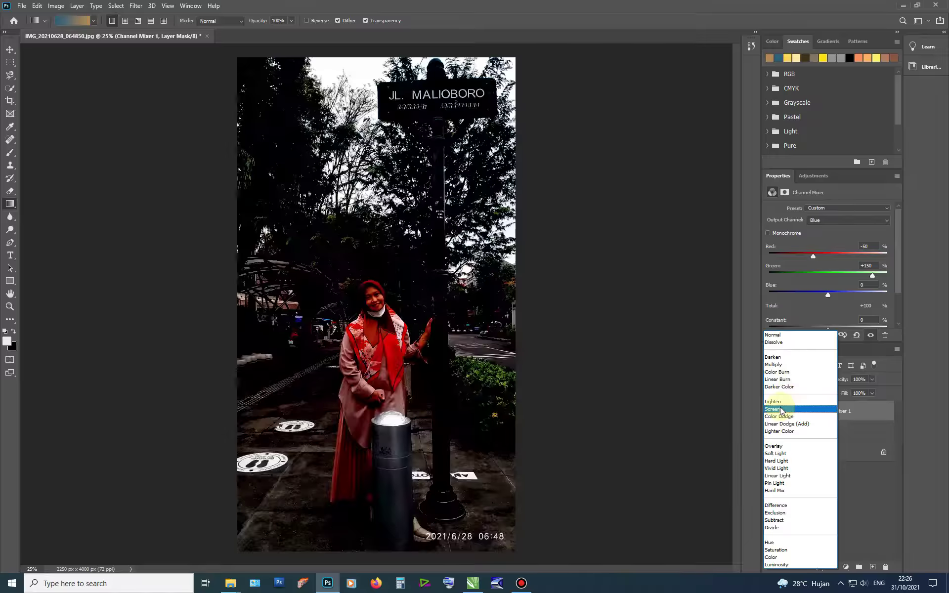
click(782, 405)
Add a Hue/Saturation layer, set the Cyans saturation to -100 with raised lightness, and switch to another color range
click(846, 566)
click(860, 476)
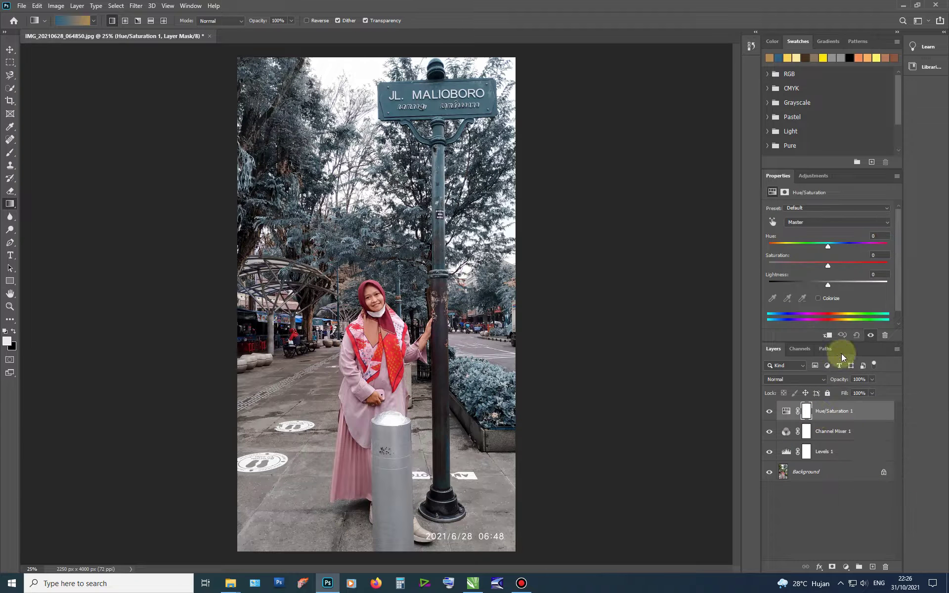
click(820, 222)
click(824, 260)
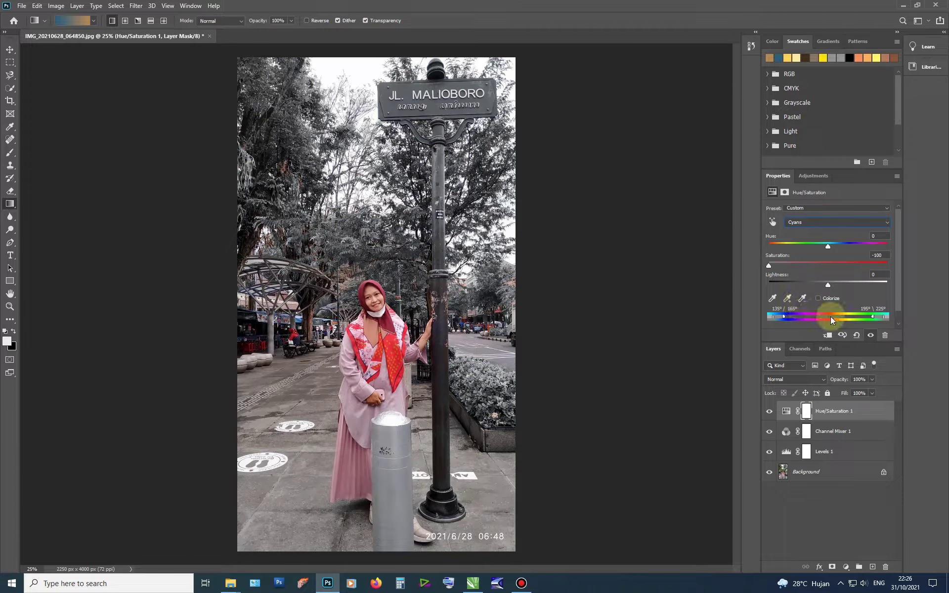
drag(828, 287, 945, 303)
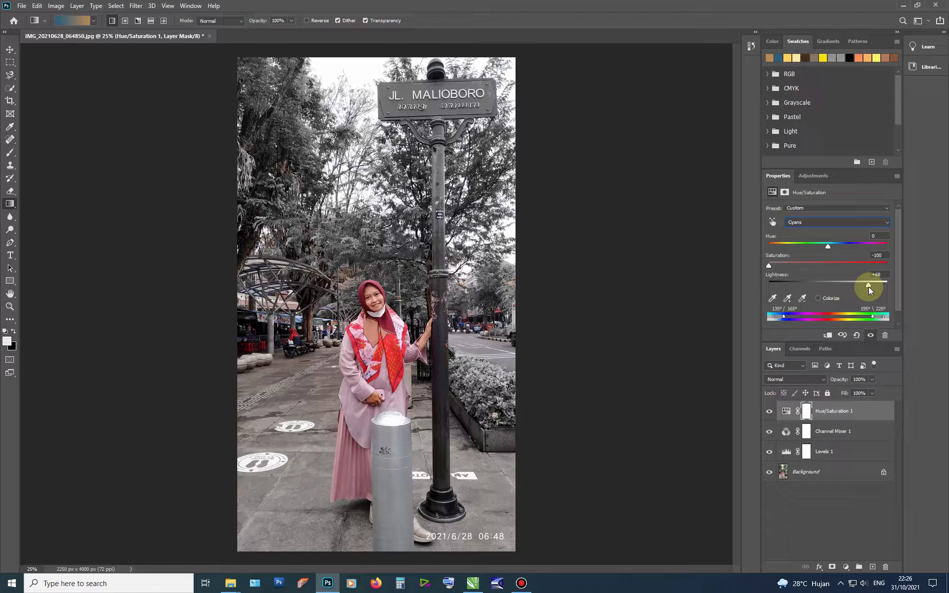
click(826, 222)
click(799, 269)
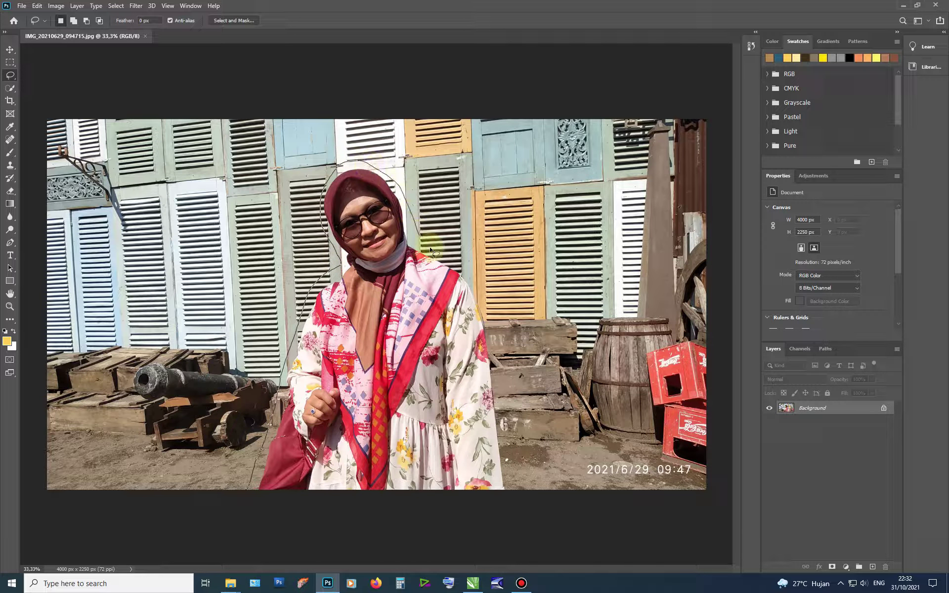
Lasso around the woman in IMG_20210629_094715.jpg, replace her with a Content-Aware fill, and close the document
drag(502, 388, 504, 504)
click(37, 6)
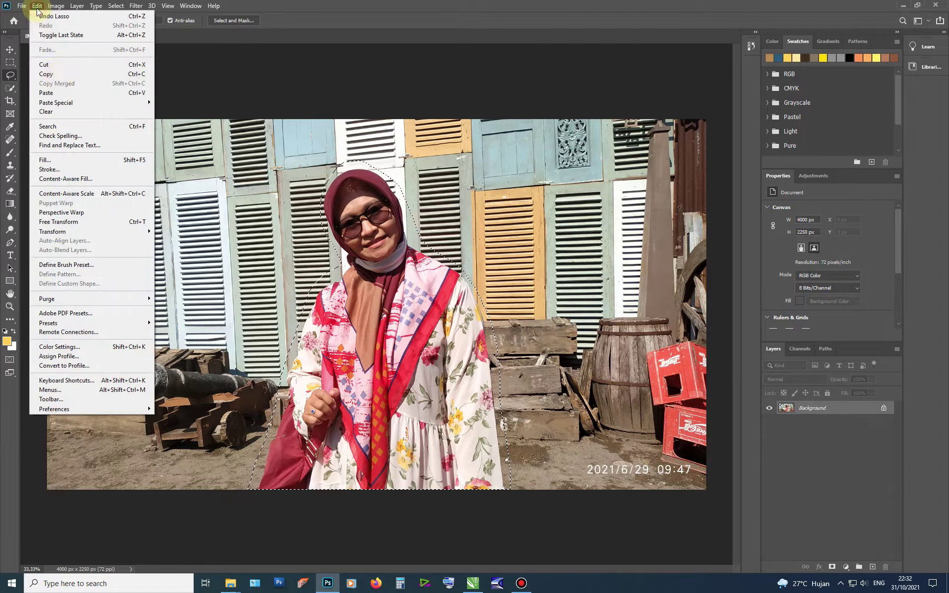
click(59, 160)
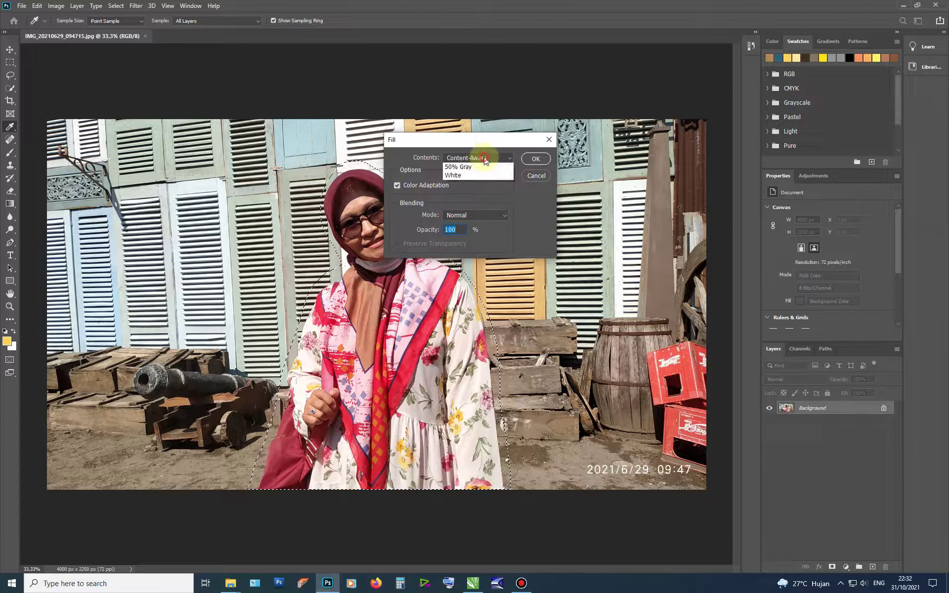
click(479, 199)
click(537, 160)
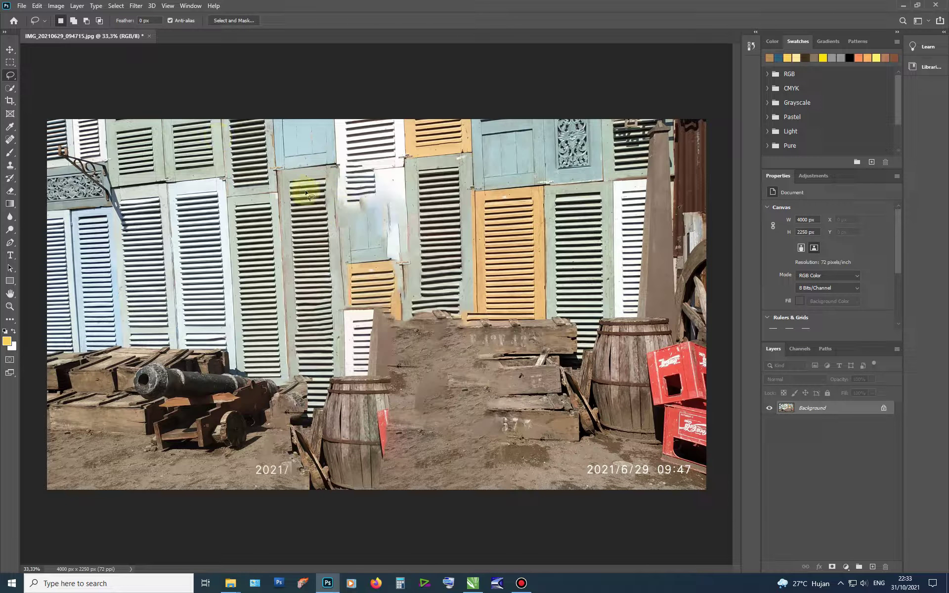
click(148, 35)
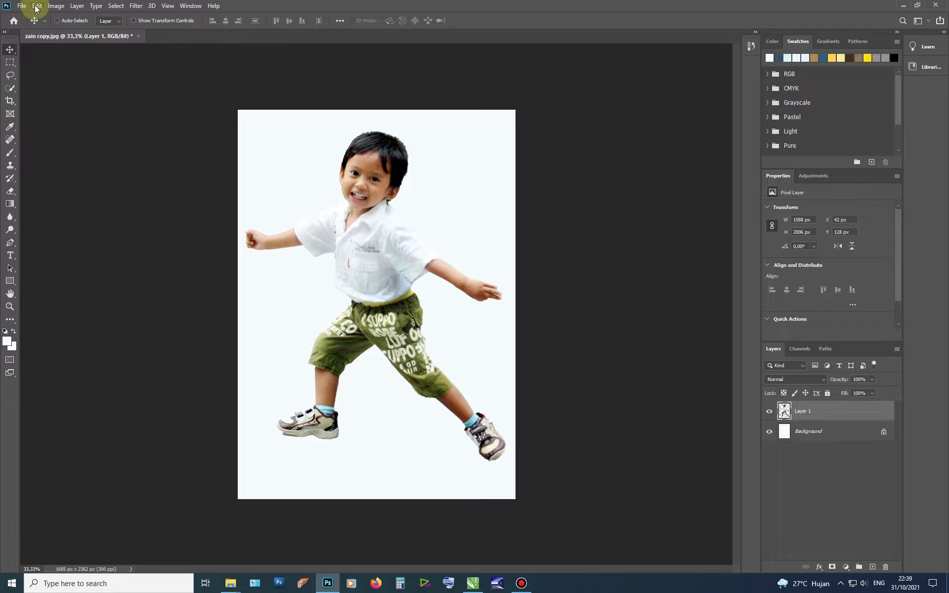
Start a Puppet Warp on the boy's layer, pin his joints, and raise his forward forearm and lower his rear forearm
click(37, 5)
click(64, 204)
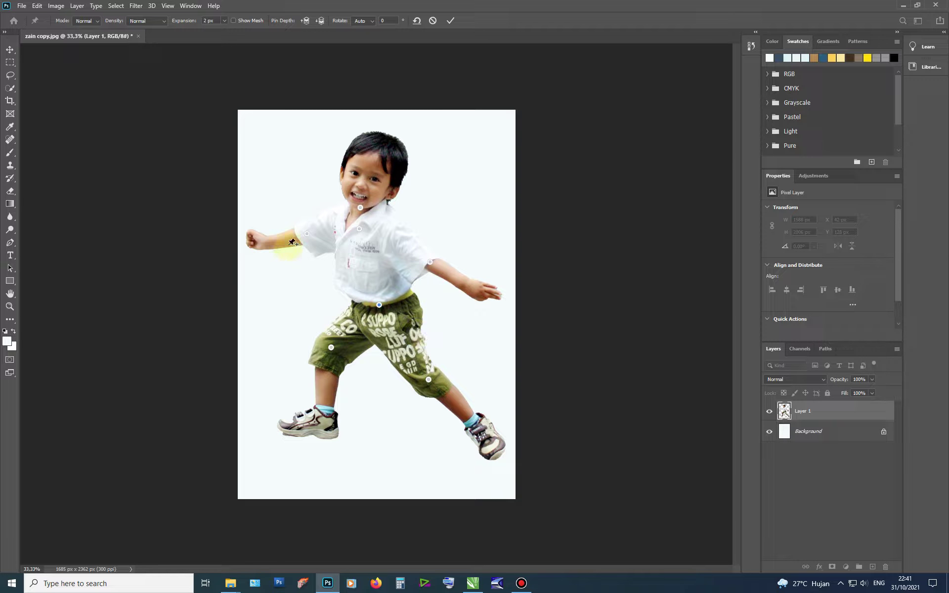
drag(288, 239, 290, 231)
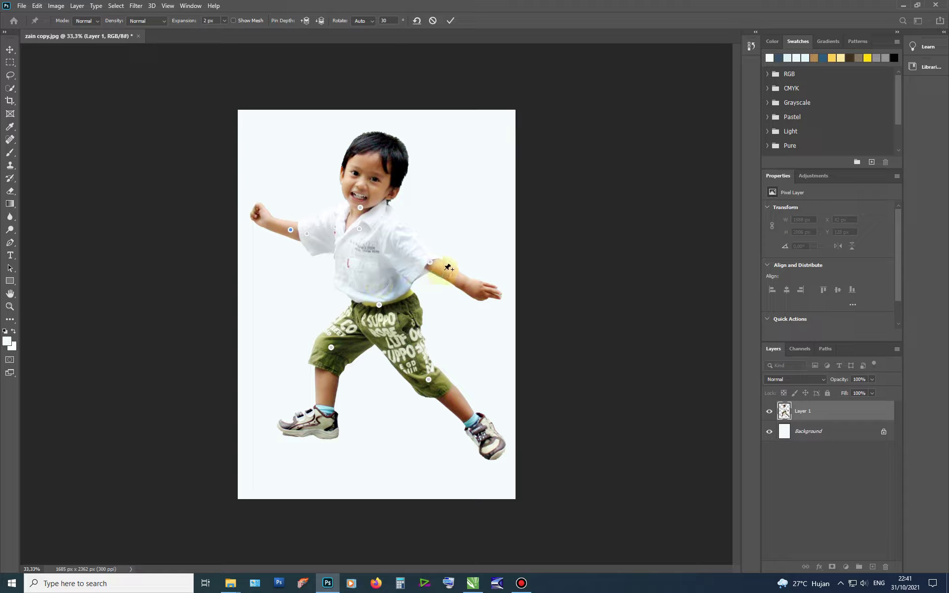
drag(443, 270, 438, 274)
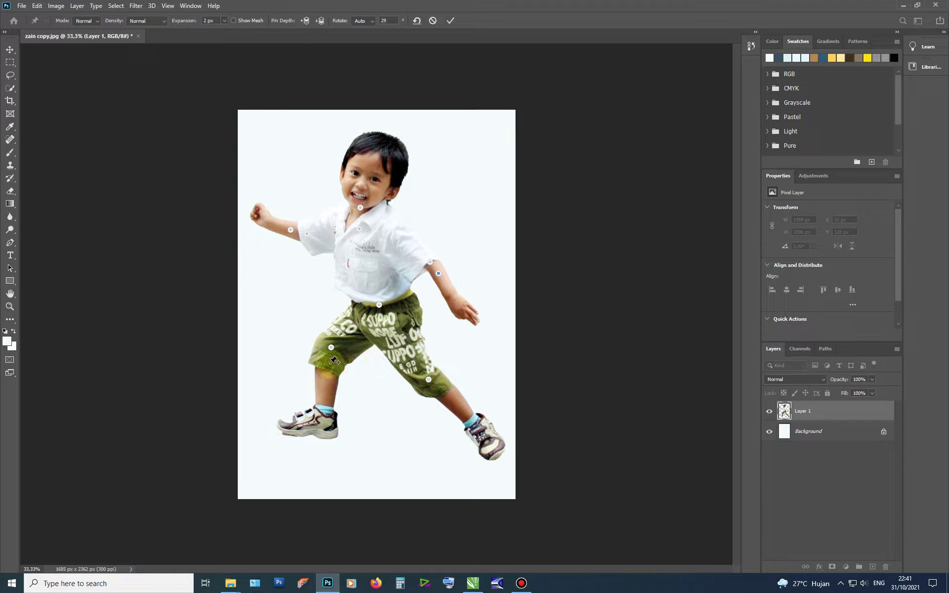
Pin and rotate both of the boy's lower legs outward into a wider stride, and apply the Puppet Warp
drag(331, 365, 321, 362)
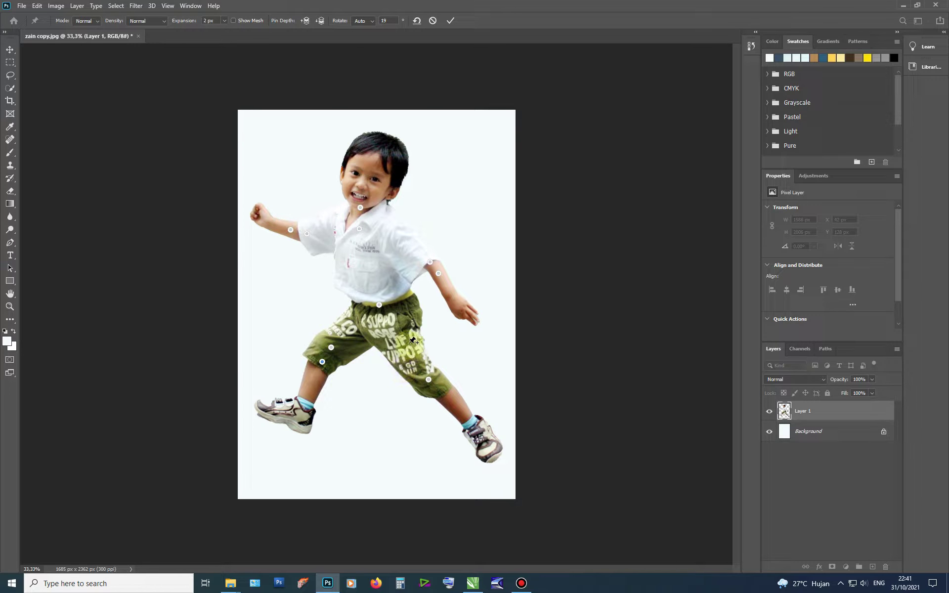
drag(414, 329, 414, 330)
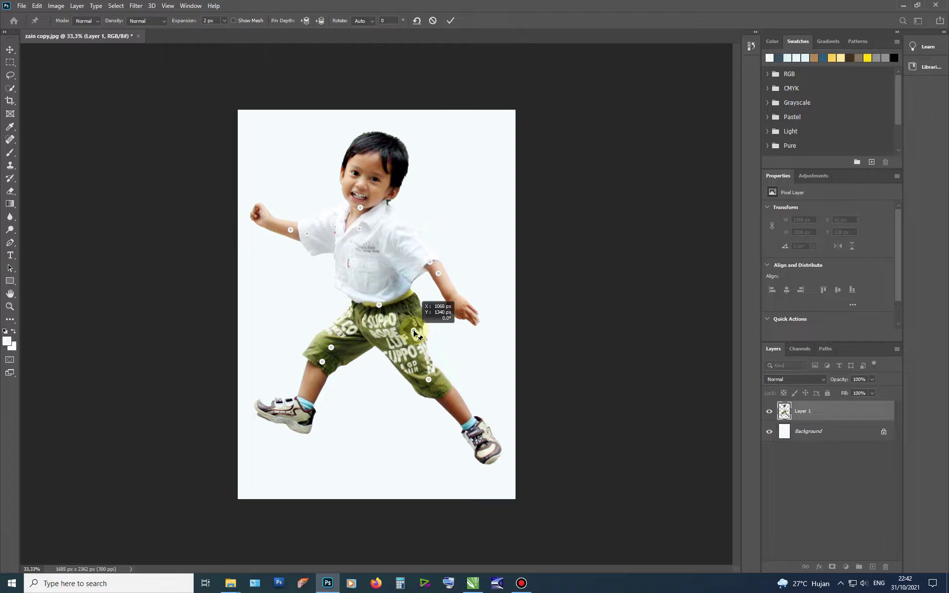
drag(444, 389, 446, 382)
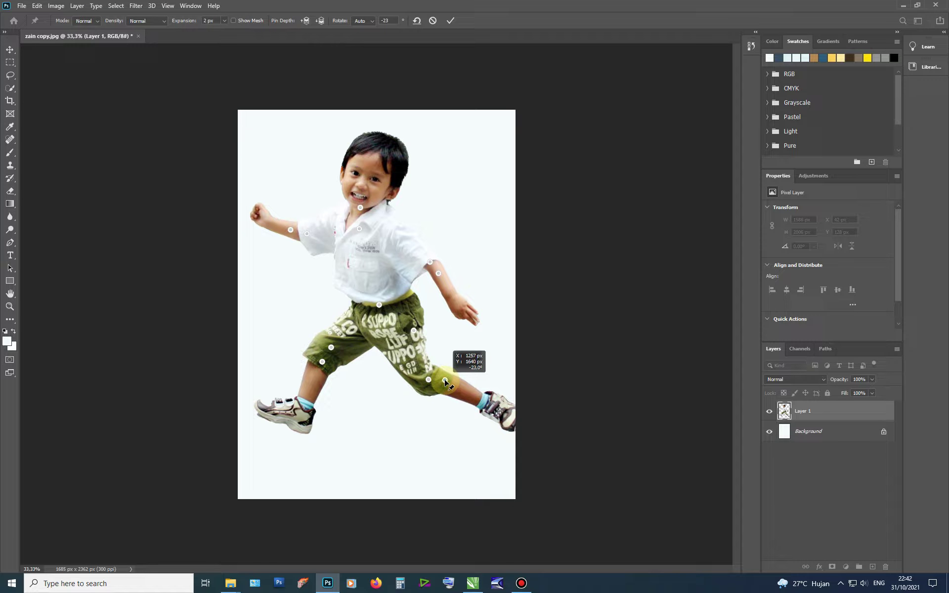
click(451, 20)
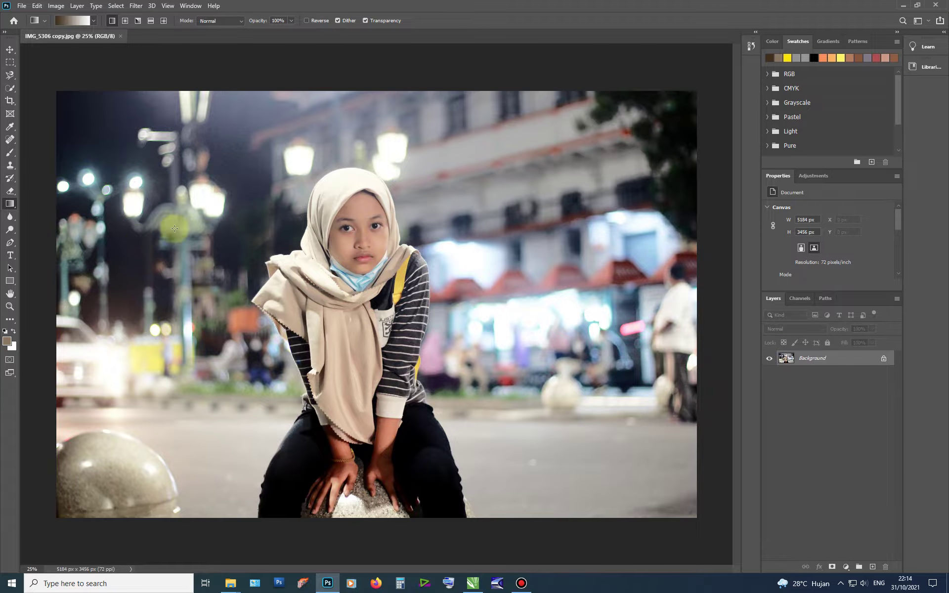
Duplicate the Background layer of IMG_5306 copy.jpg and select the girl with the Subject selection
drag(809, 367, 873, 567)
click(116, 6)
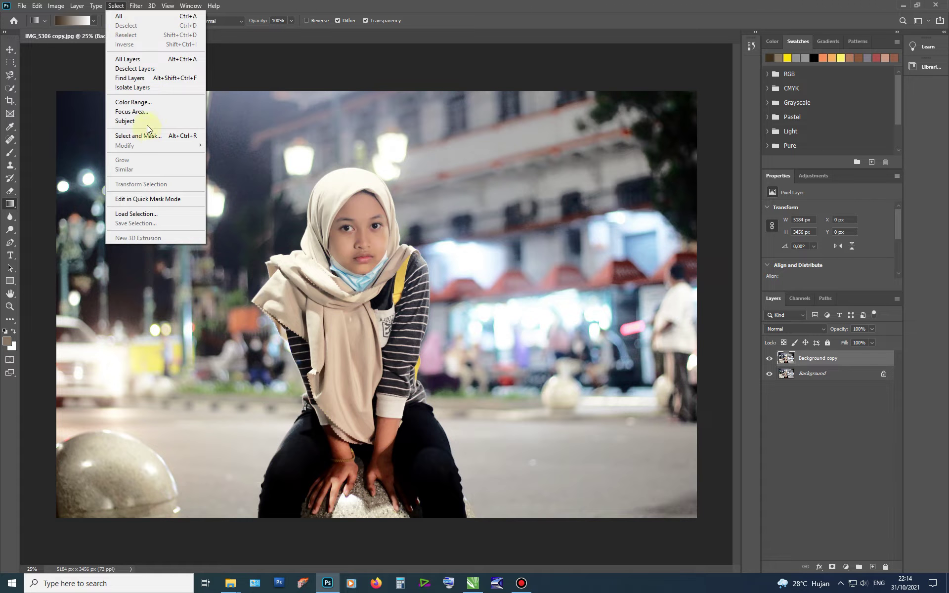
click(147, 123)
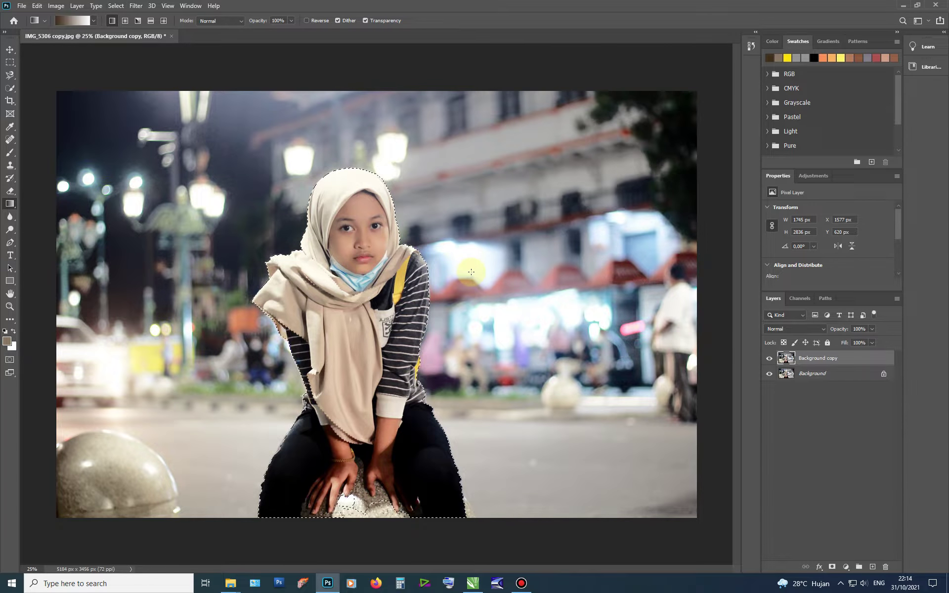
Feather the selection by 2 pixels and delete everything outside the girl on the duplicate layer
key(m)
key(shift+F6)
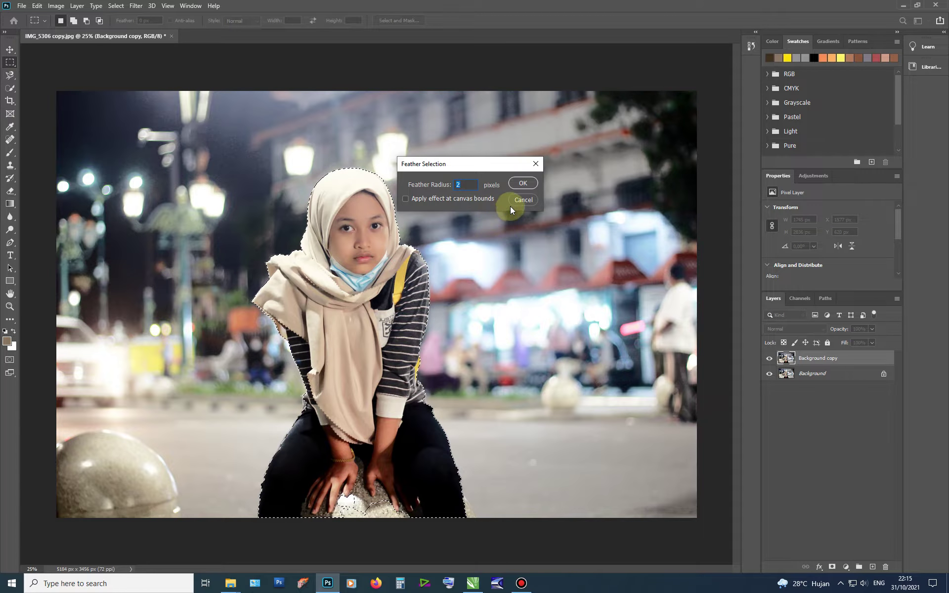
click(521, 183)
key(ctrl+shift+i)
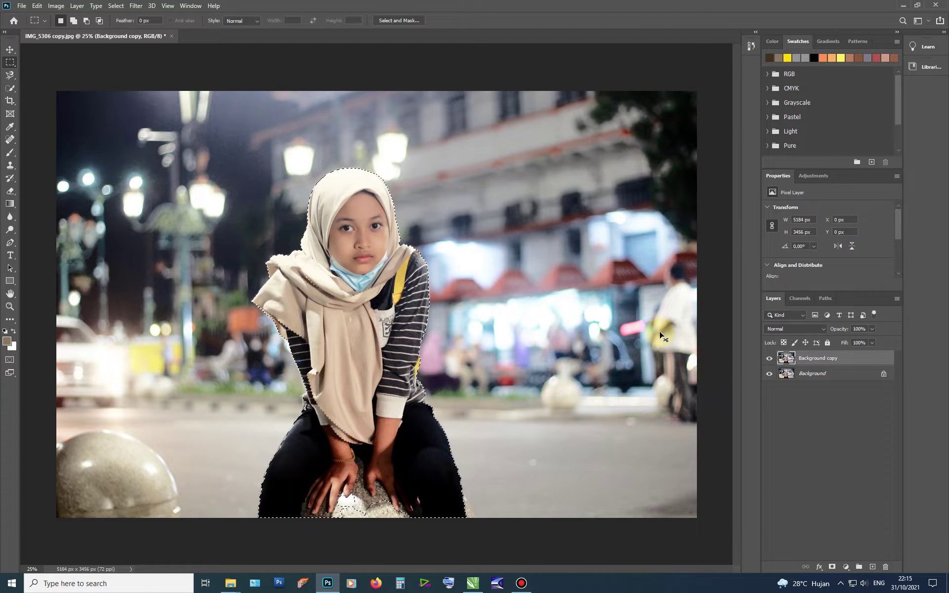
key(Delete)
key(ctrl+d)
Darken the background beneath the cutout with a Levels adjustment layer at midtones 0.52 and maximum output level 159
click(813, 375)
click(846, 567)
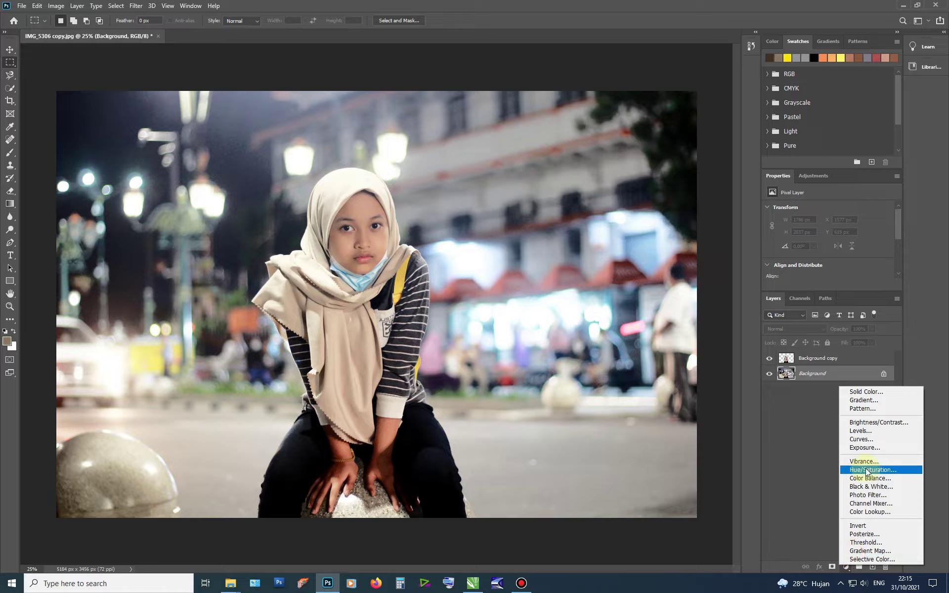
click(860, 430)
drag(891, 293, 851, 316)
drag(837, 281, 854, 309)
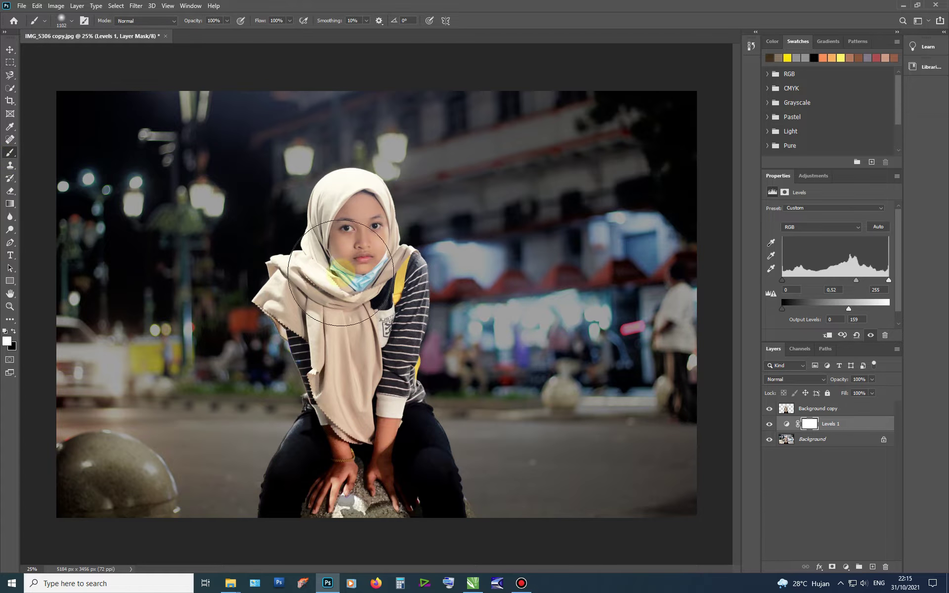
Add a new layer below the cutout and paint a soft #ffd053 yellow glow over the street lamp behind the girl
click(699, 283)
drag(625, 193, 647, 139)
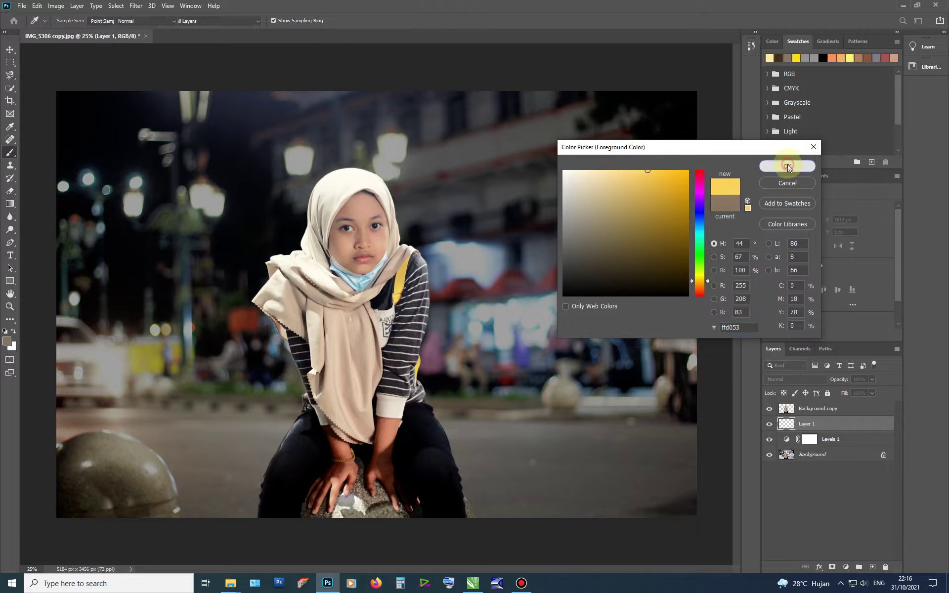
click(787, 167)
click(384, 164)
Blend the yellow glow layer in Screen mode and enlarge it to about 4796 by 4190 px
click(788, 379)
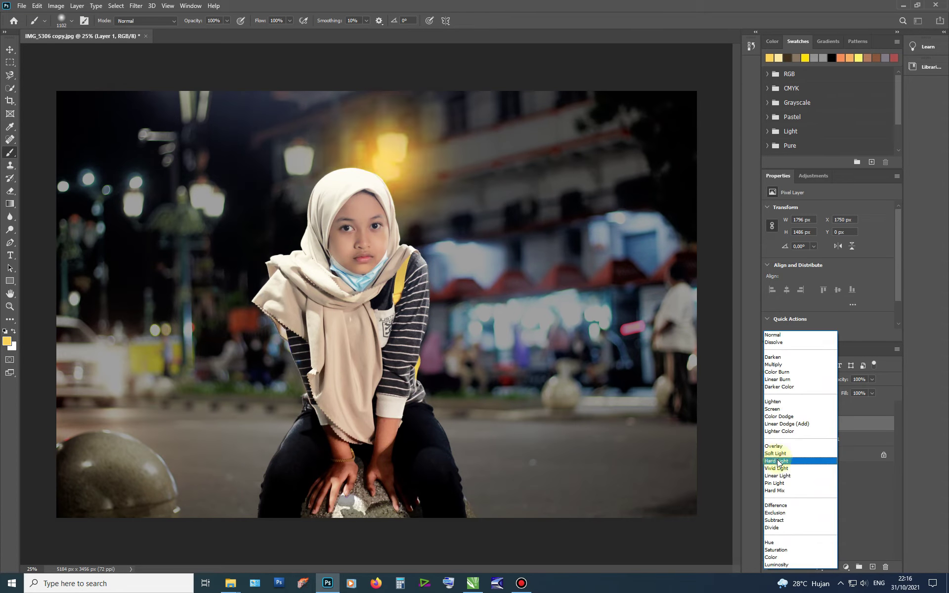
click(771, 409)
key(ctrl+t)
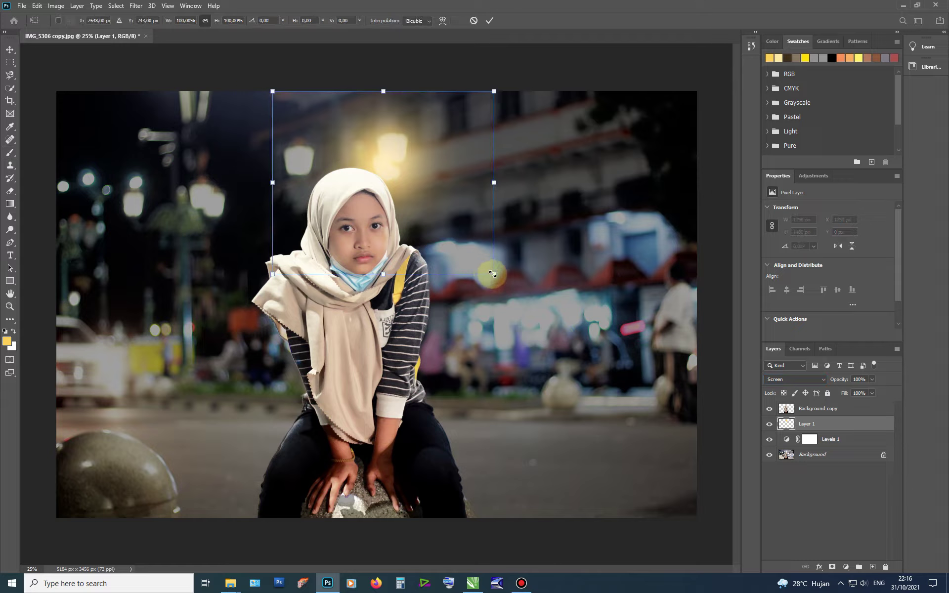
mouse_move(500, 273)
mouse_down()
mouse_move(633, 387)
mouse_move(680, 442)
mouse_up()
drag(575, 331, 576, 368)
key(Return)
Duplicate the enlarged glow layer and scale the copy down to about 53%
drag(809, 426, 872, 566)
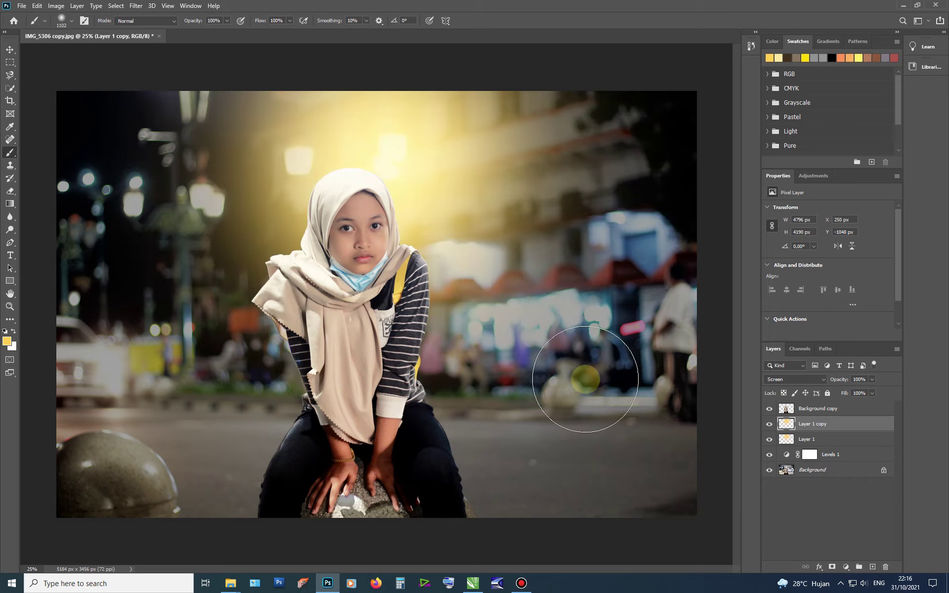
key(ctrl+t)
drag(678, 483, 546, 361)
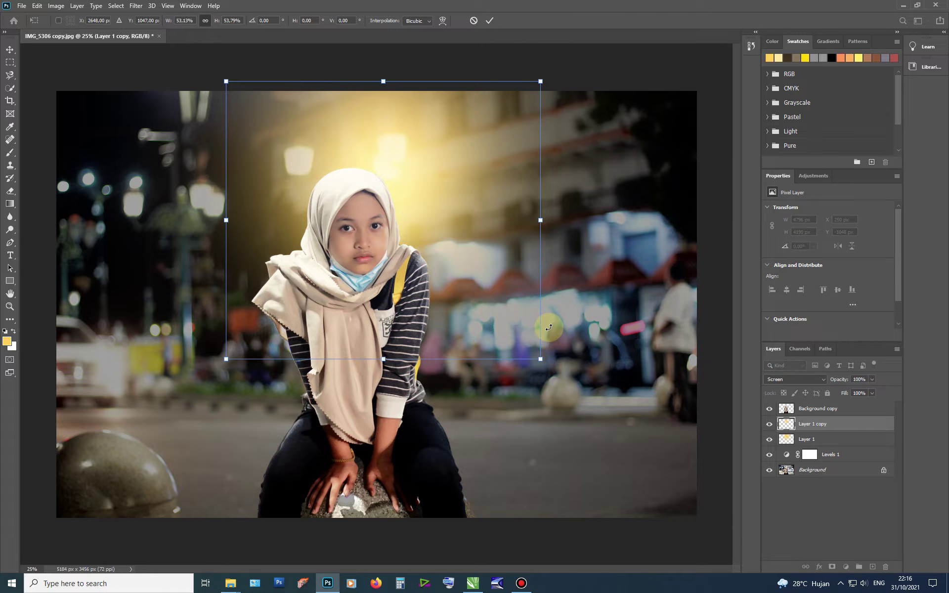
key(Return)
Brighten the smaller glow copy with Hue/Saturation at Lightness +53
key(ctrl+u)
drag(501, 200, 526, 204)
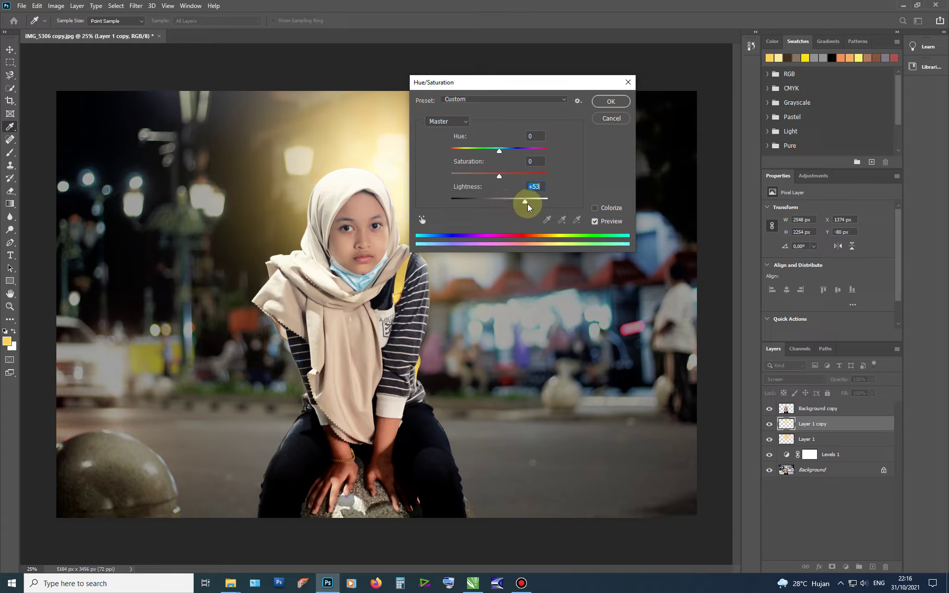
click(612, 99)
Shift the hue of the larger glow layer to blue-violet with Hue/Saturation
click(803, 438)
key(ctrl+u)
drag(486, 87, 556, 127)
drag(577, 189, 534, 188)
click(684, 140)
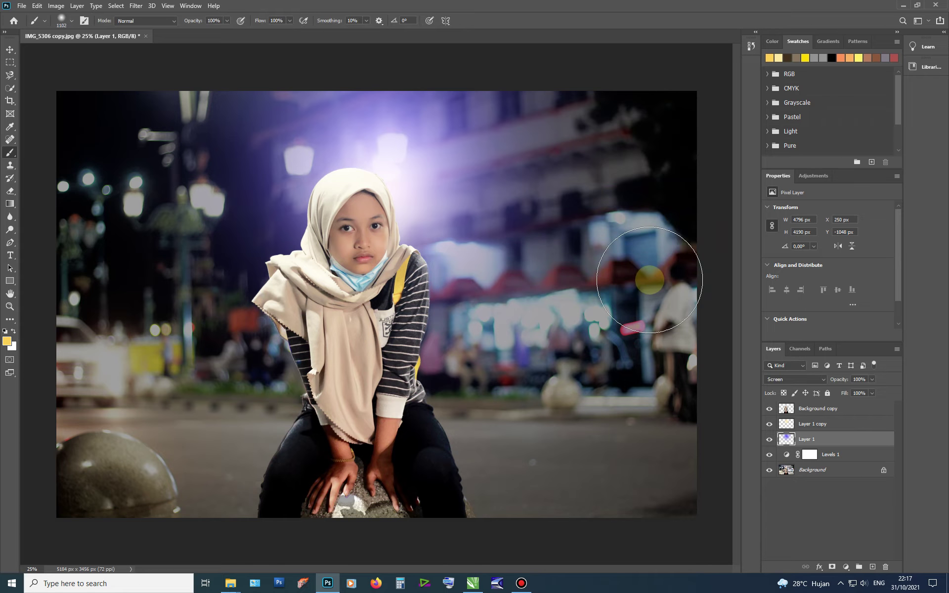
Clip a duplicate of the blue-violet glow layer to the girl's cutout and lower its opacity to about 43%
drag(824, 439, 847, 392)
right_click(835, 408)
click(766, 313)
click(872, 379)
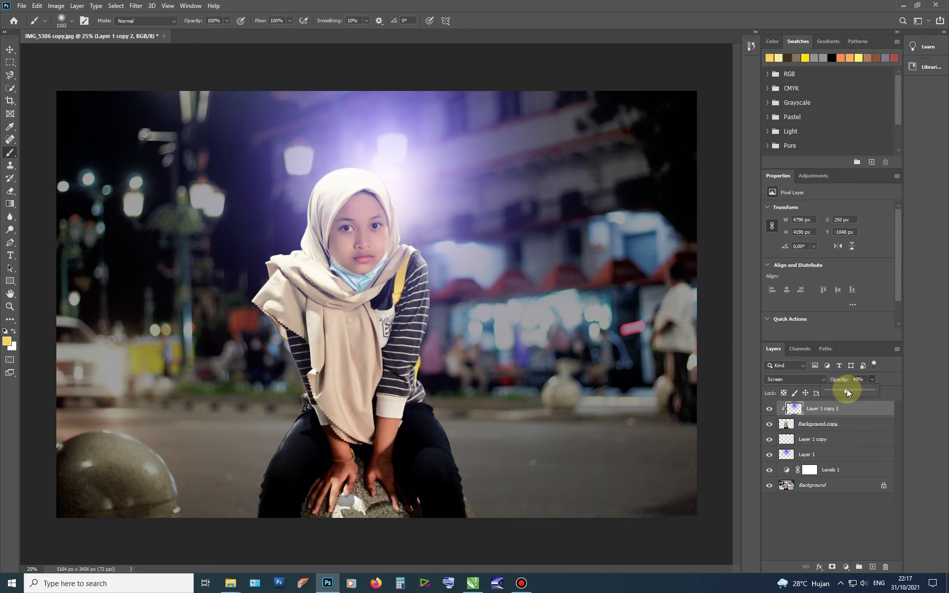